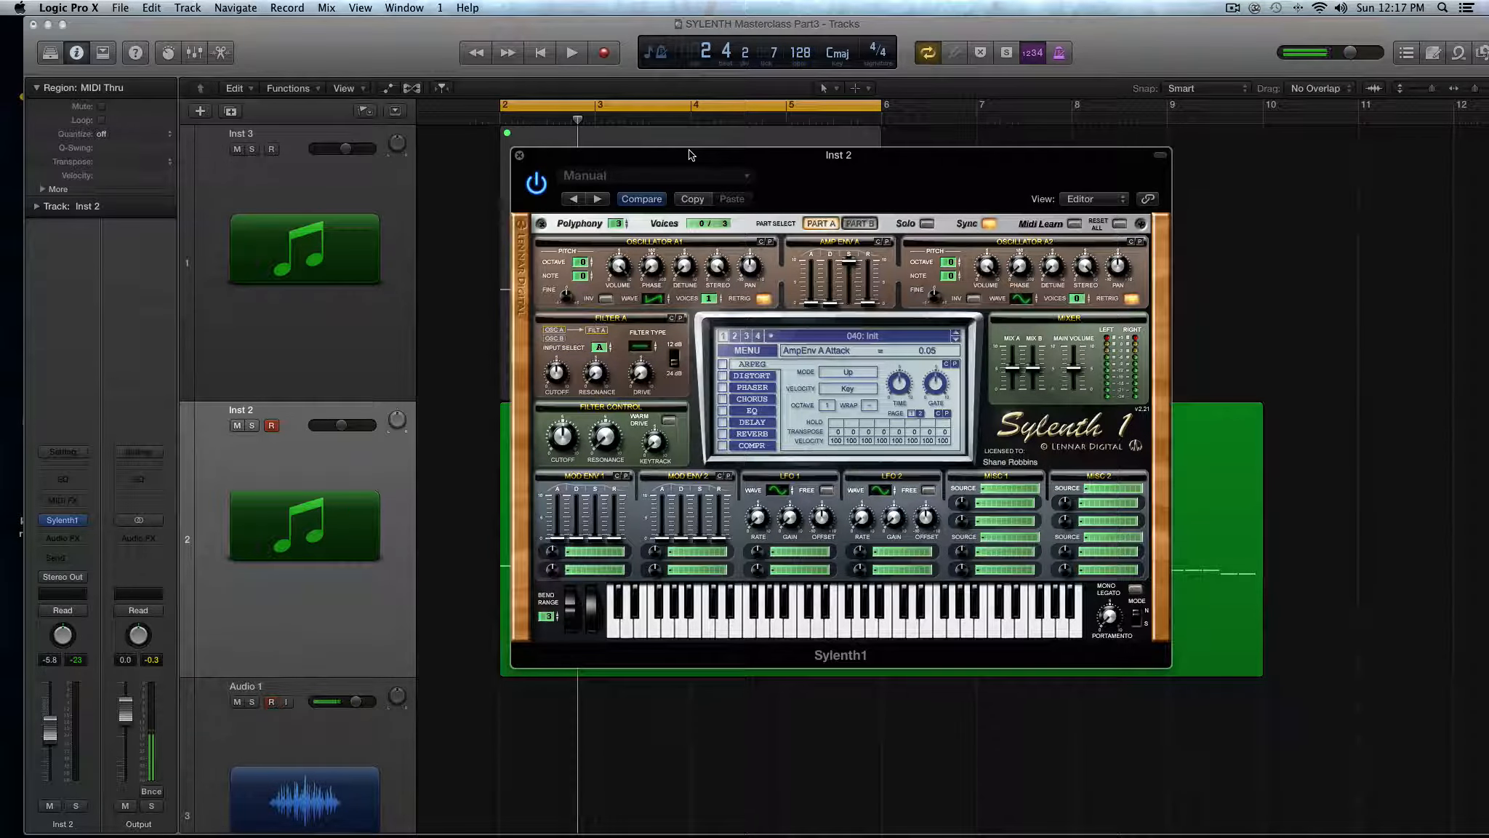
Step: Set Oscillator A1 to 2 voices and turn off its retrigger
drag(689, 155, 683, 155)
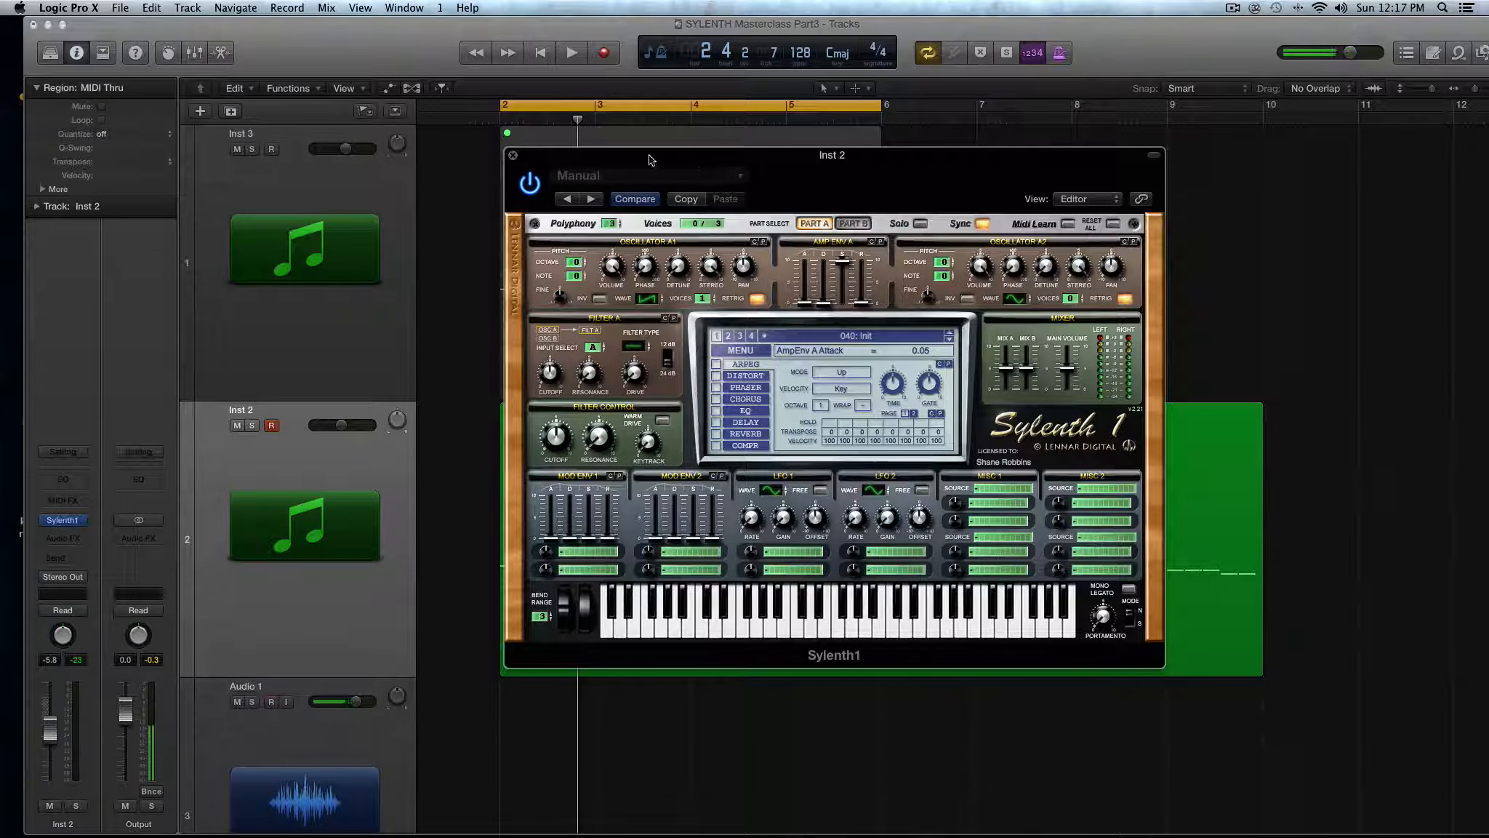
drag(640, 158, 605, 168)
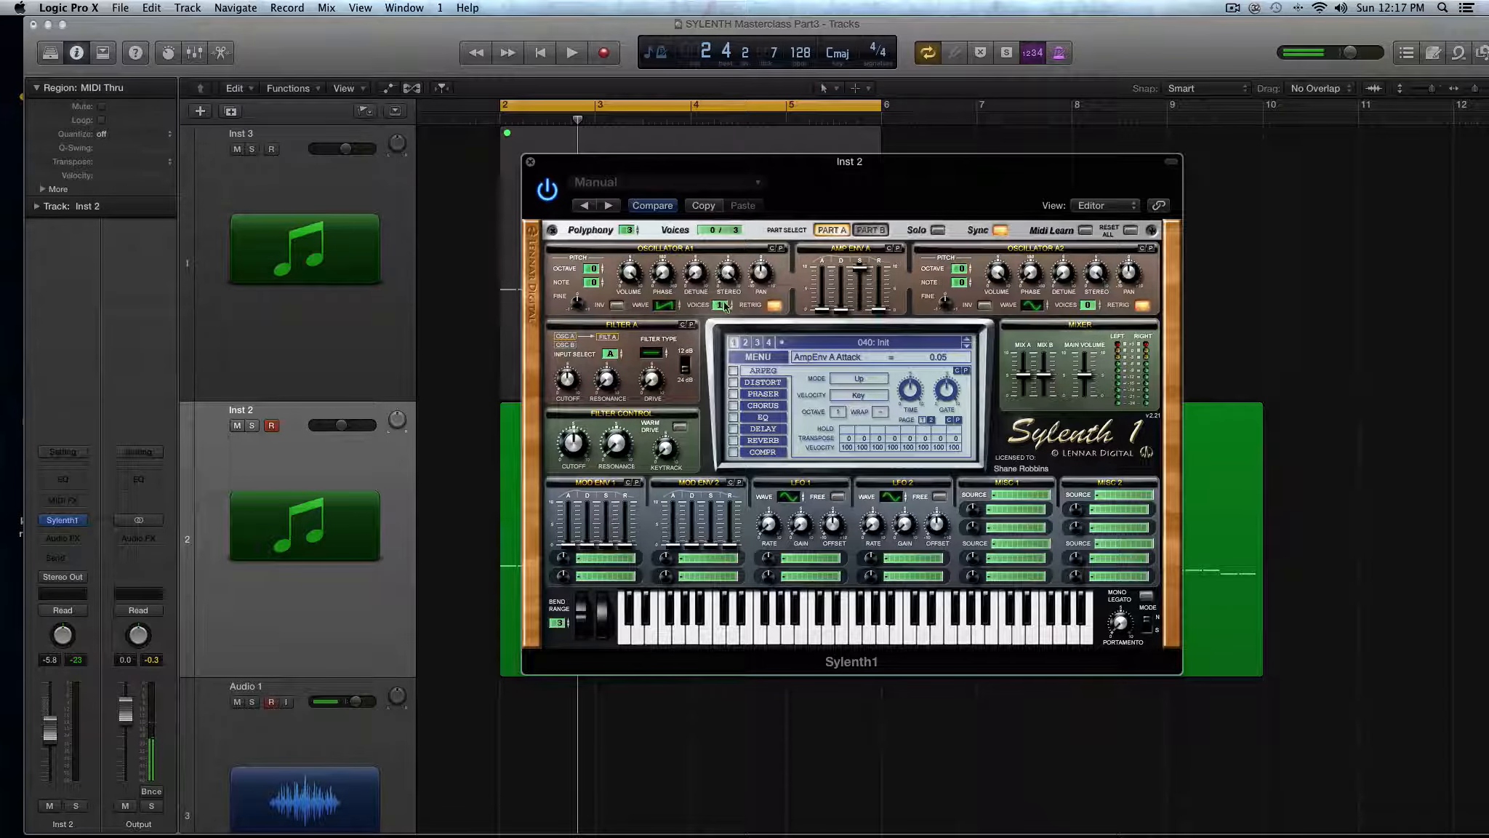
drag(725, 306, 725, 296)
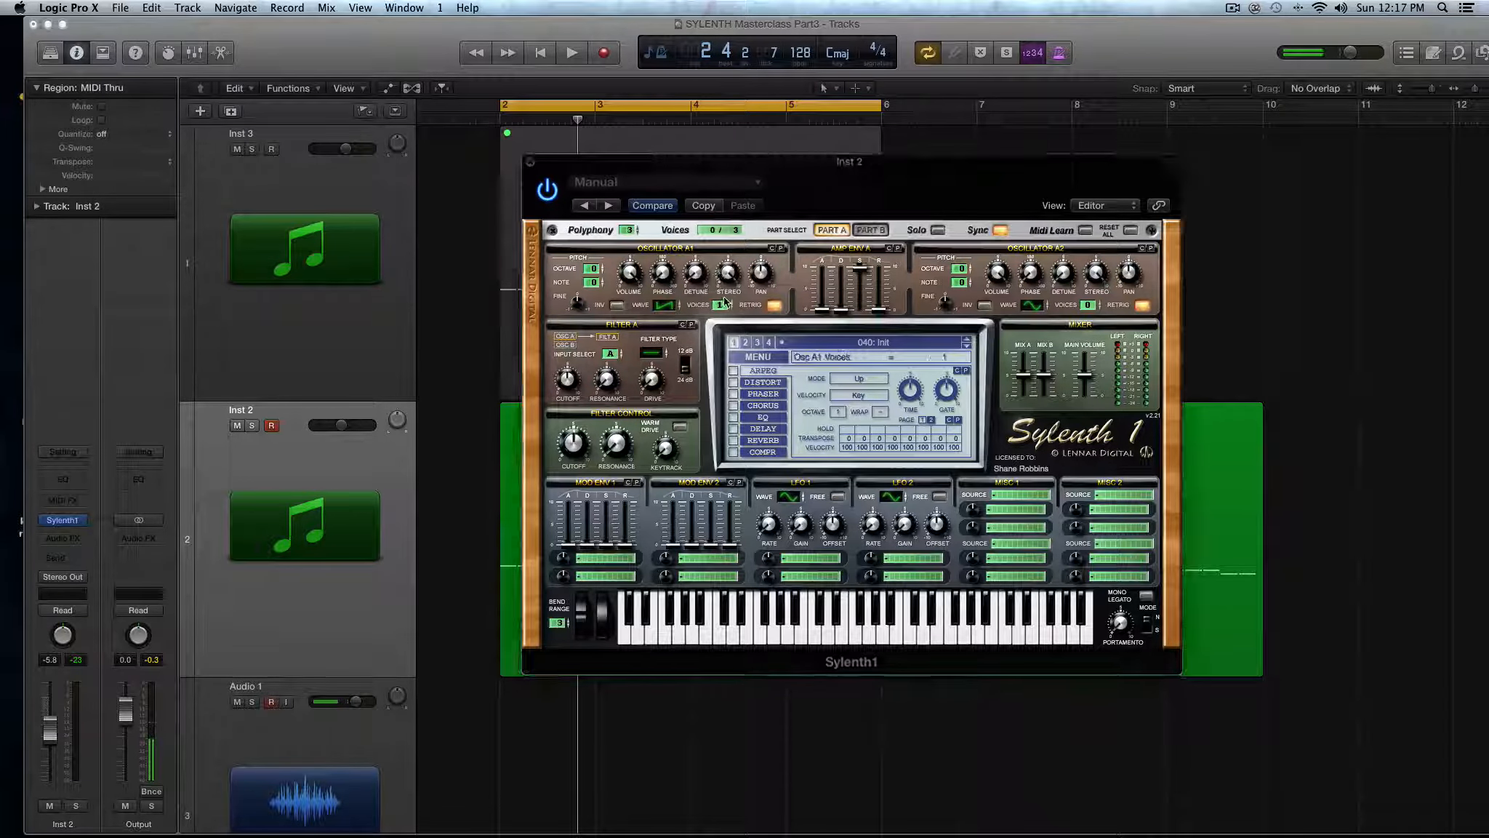
click(775, 305)
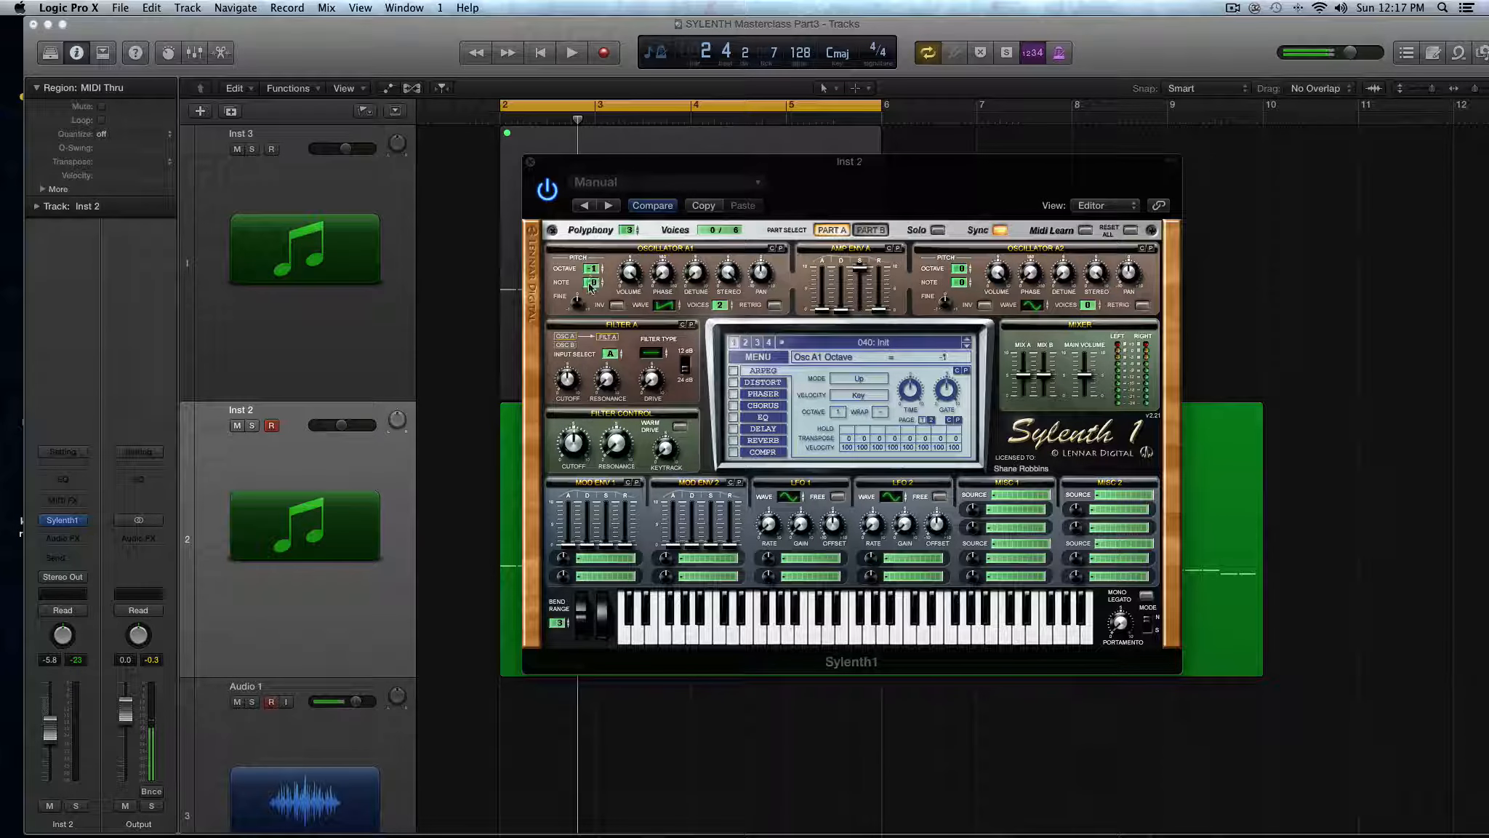
Step: Lower Oscillator A1's octave to -2 and play the loop to hear the bass pitch
key(space)
drag(592, 280, 598, 269)
key(space)
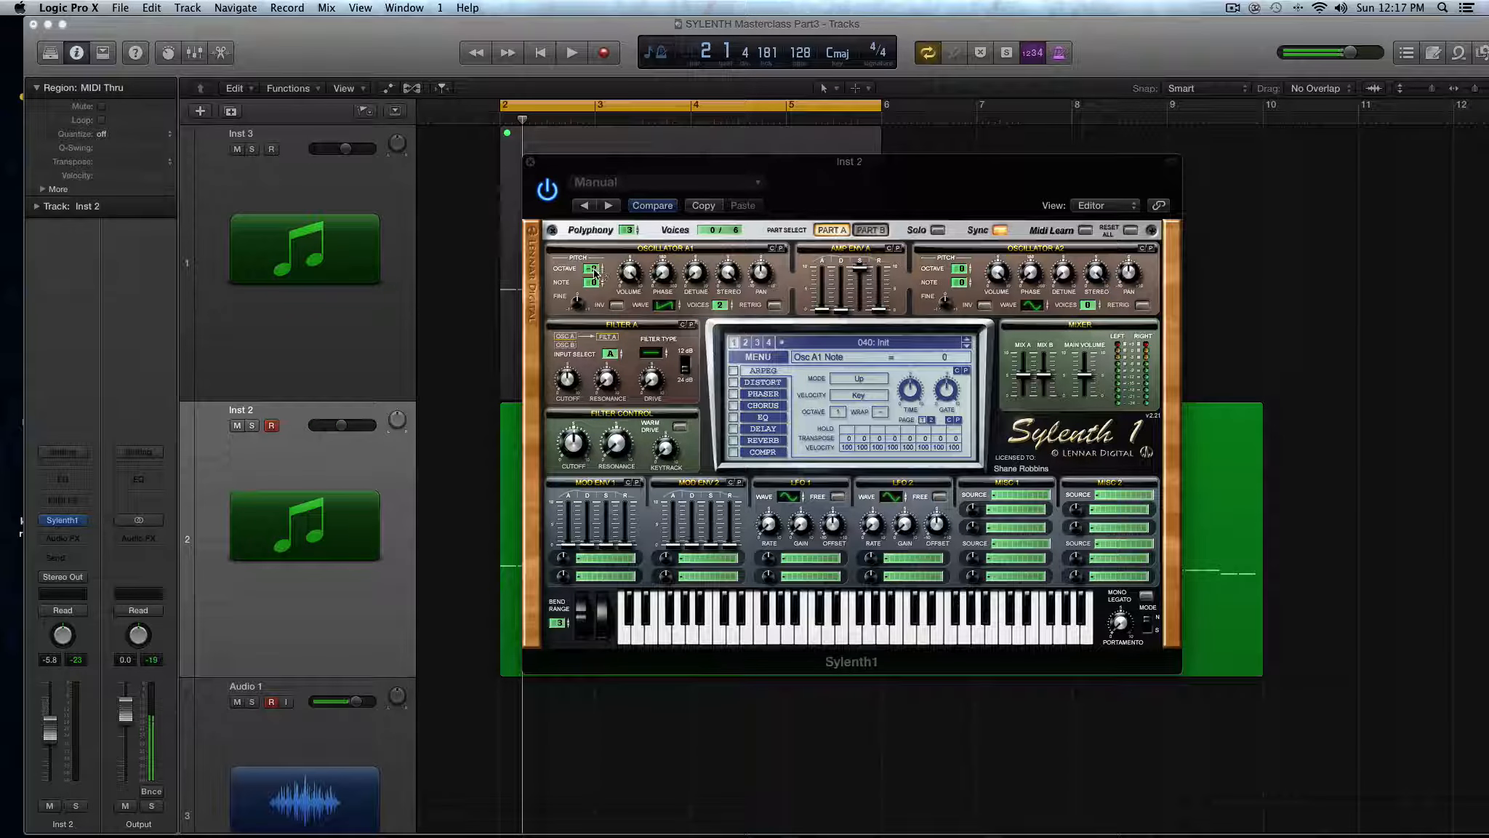
key(space)
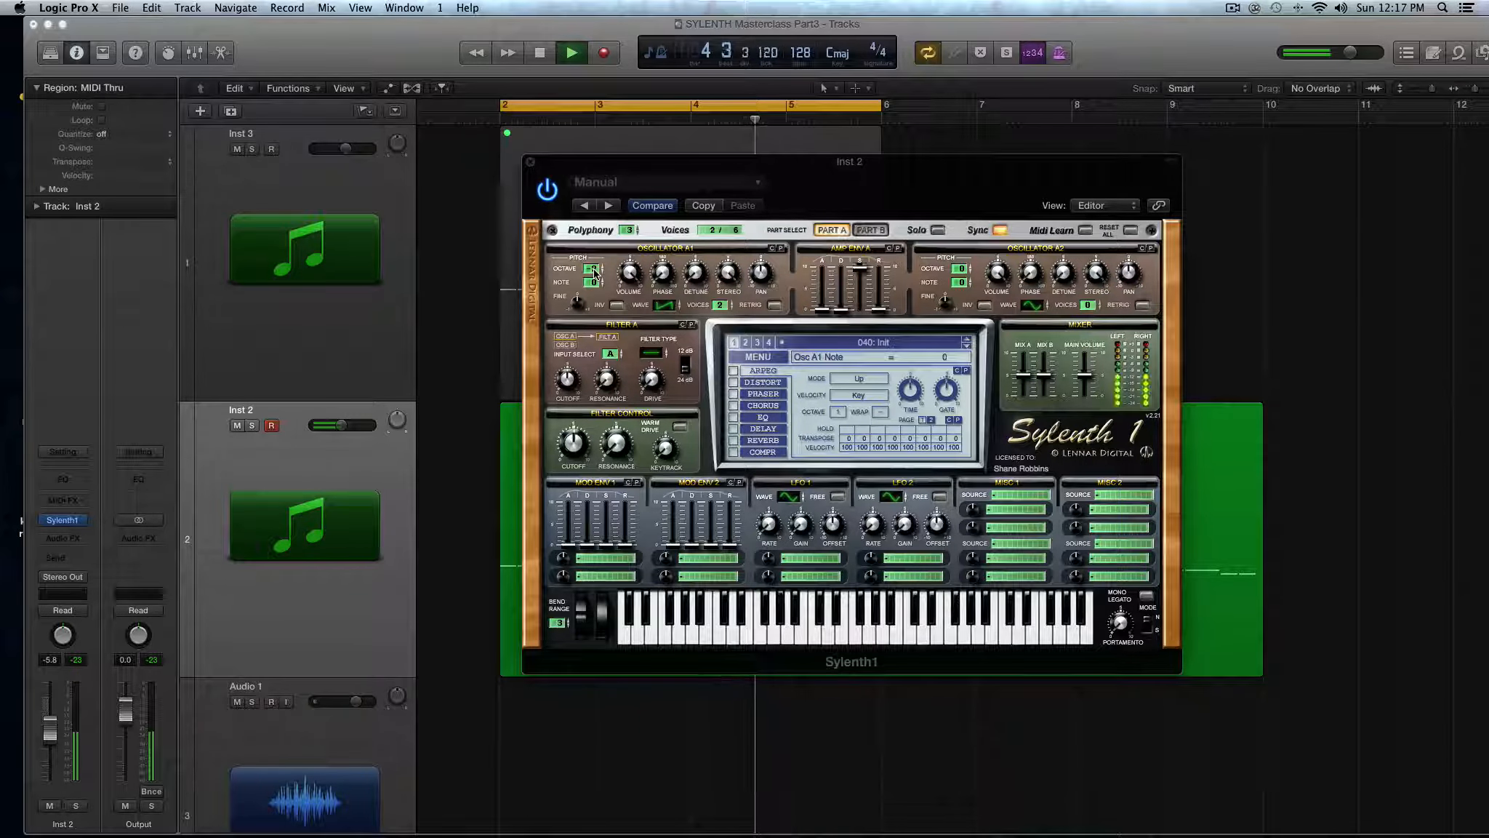
key(space)
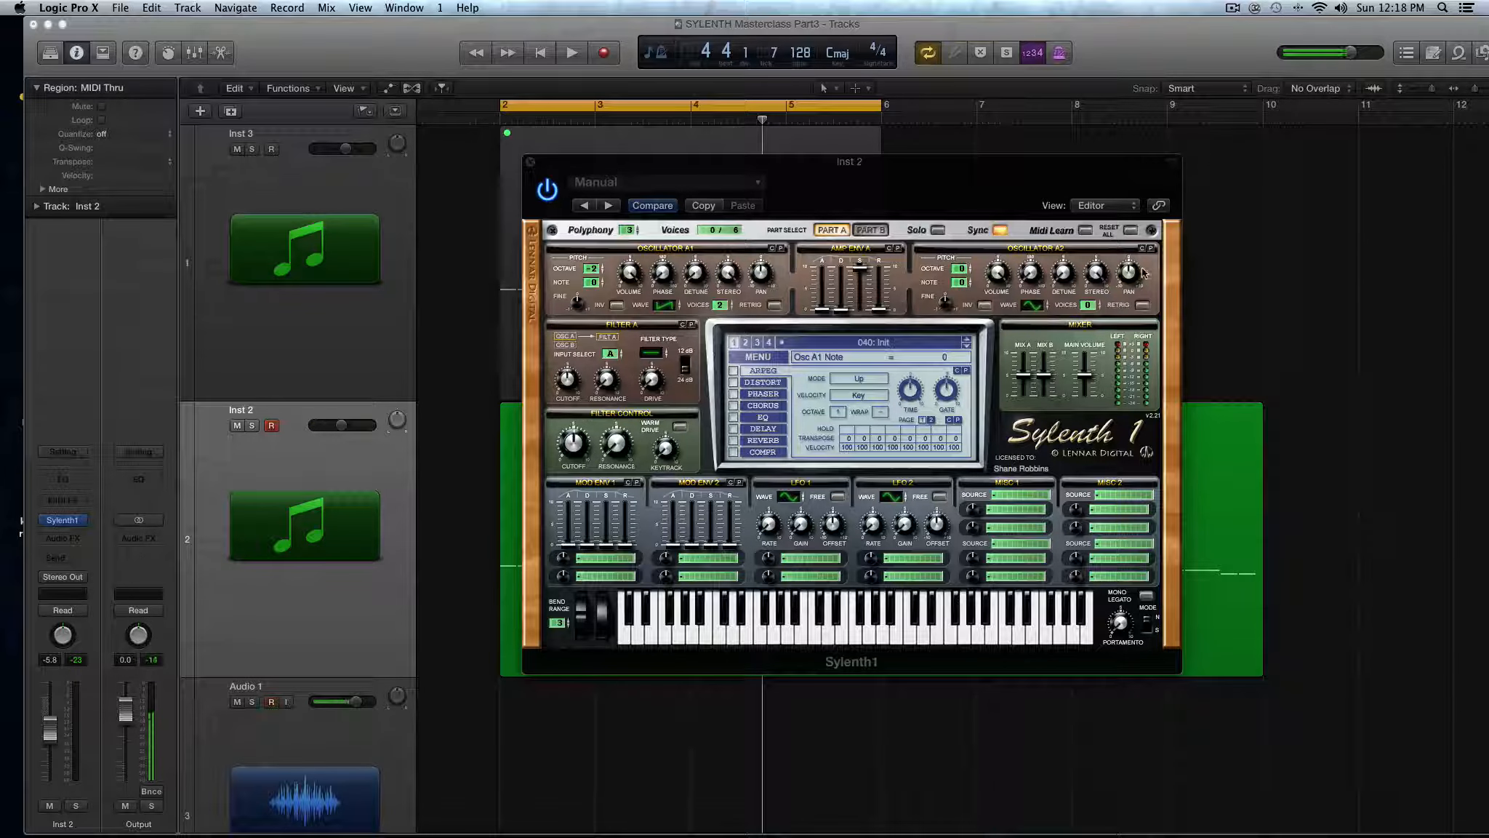
Step: Set Oscillator A2 to 2 voices and change its waveform to Saw
click(1090, 304)
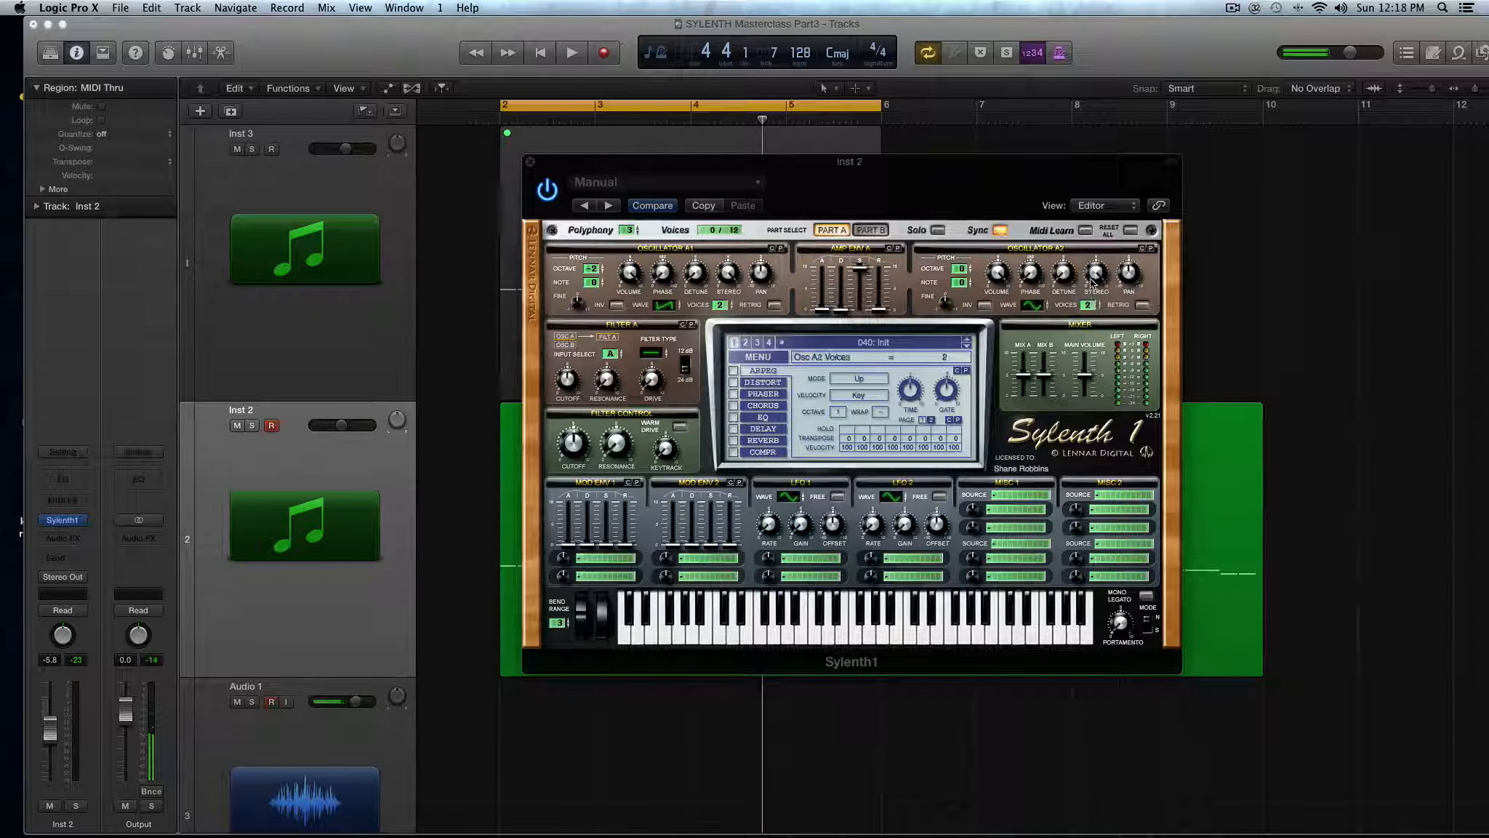
click(1036, 307)
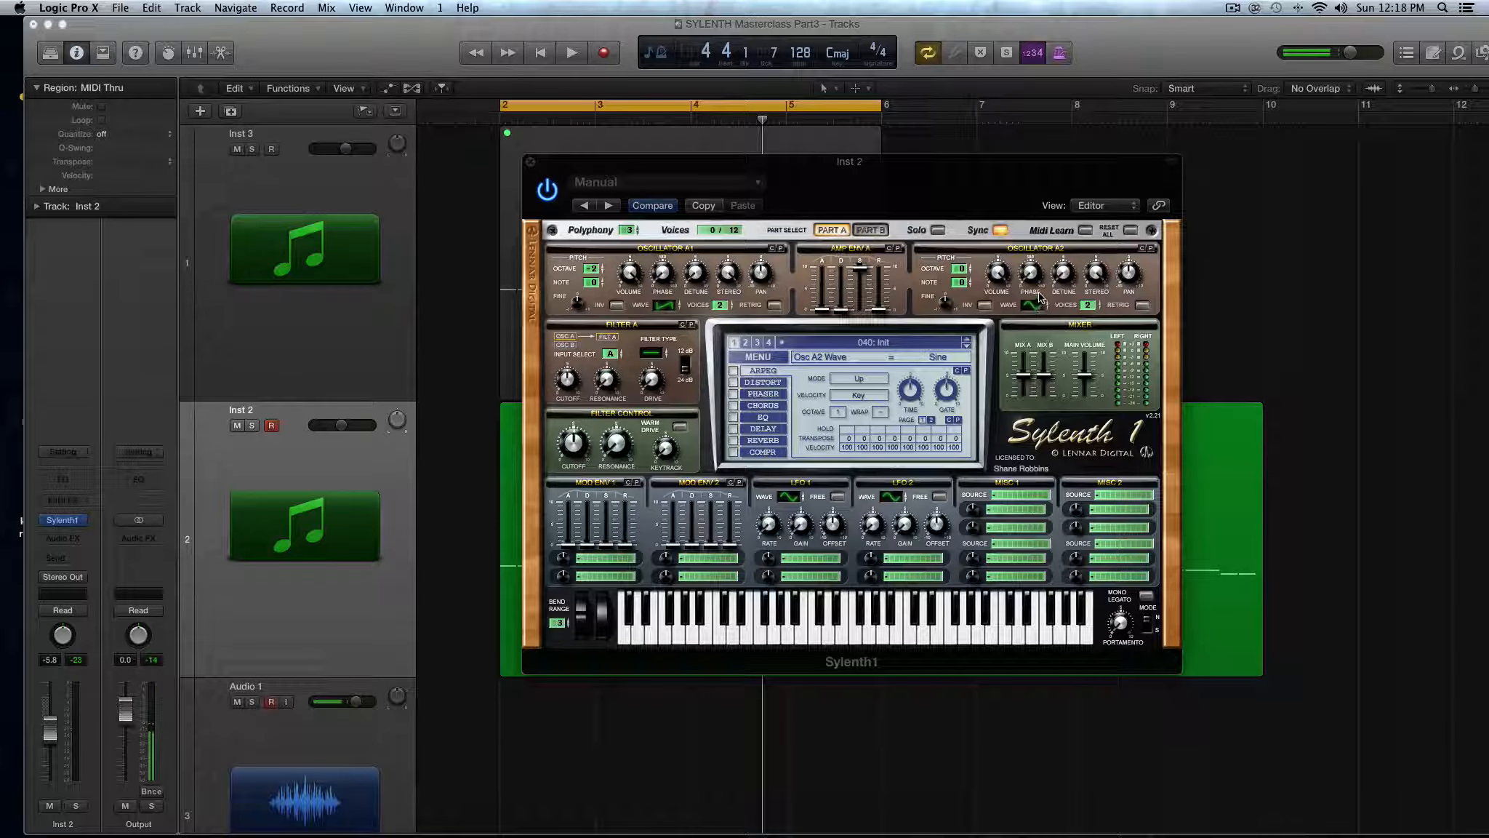
drag(1039, 294, 1039, 282)
click(1036, 315)
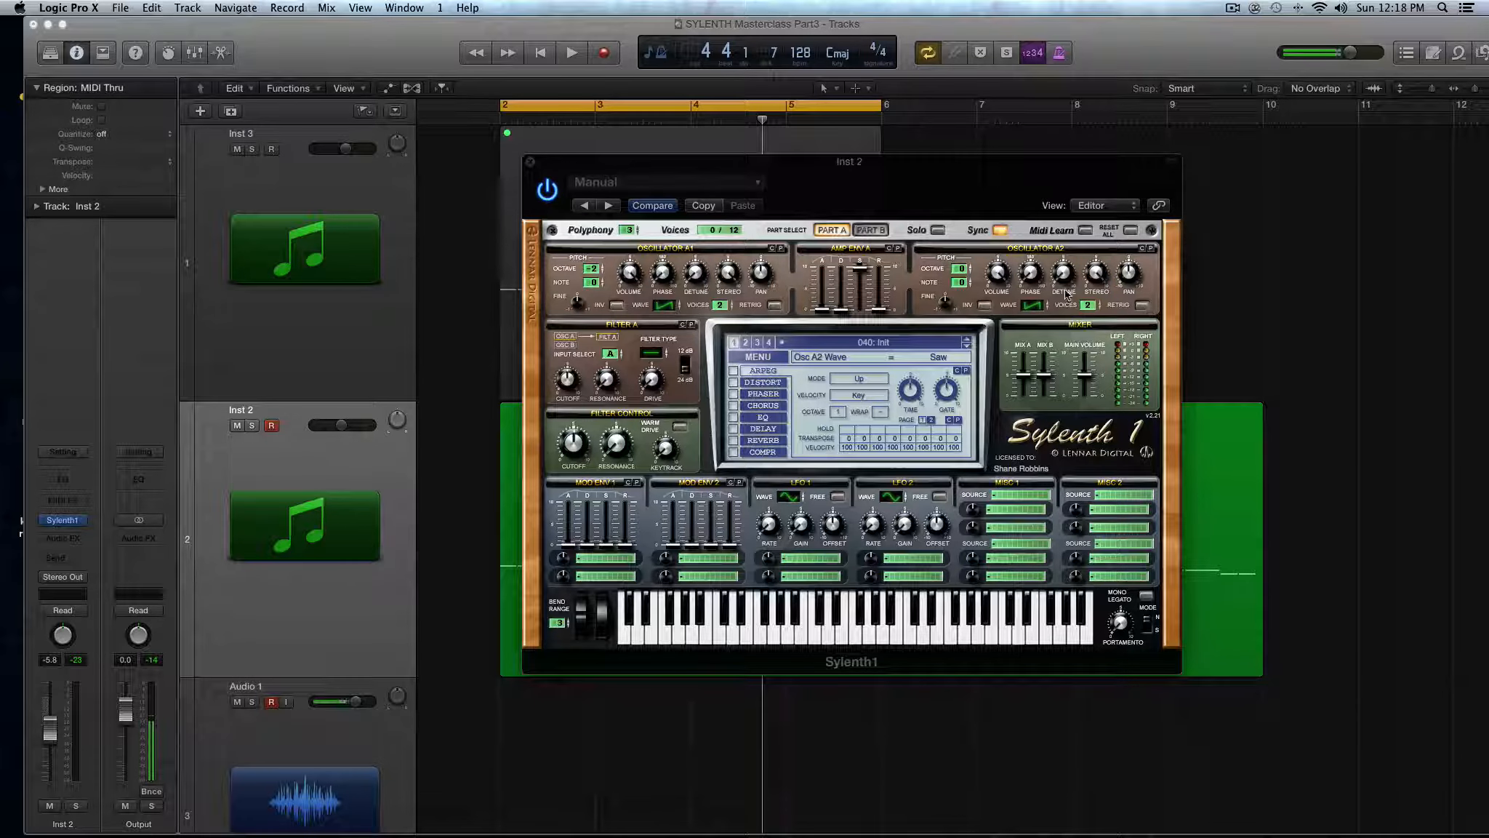
Step: Lower Oscillator A2's octave to -1 and play the loop to hear both oscillators together
click(961, 270)
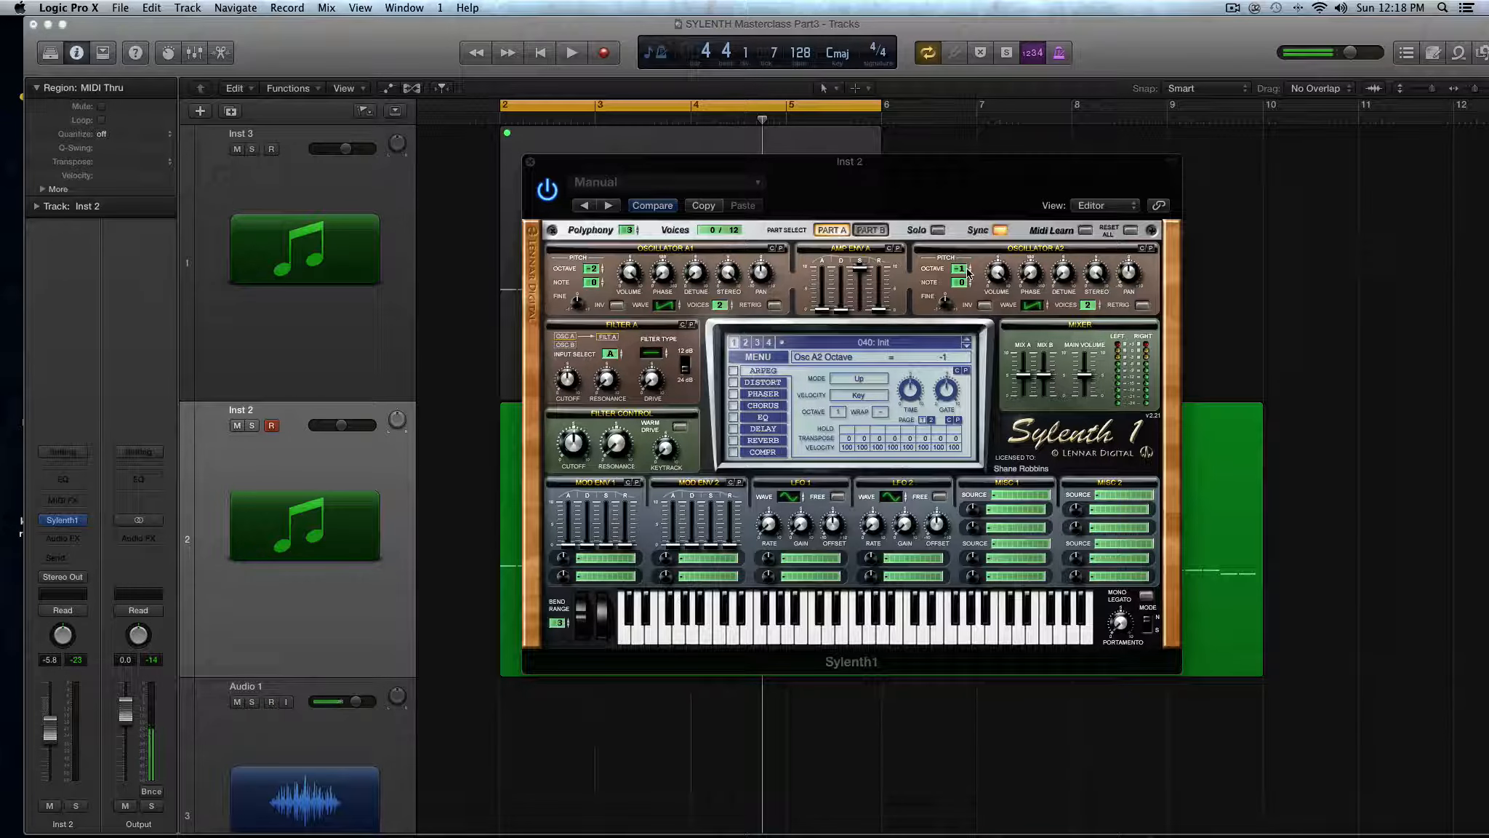
key(space)
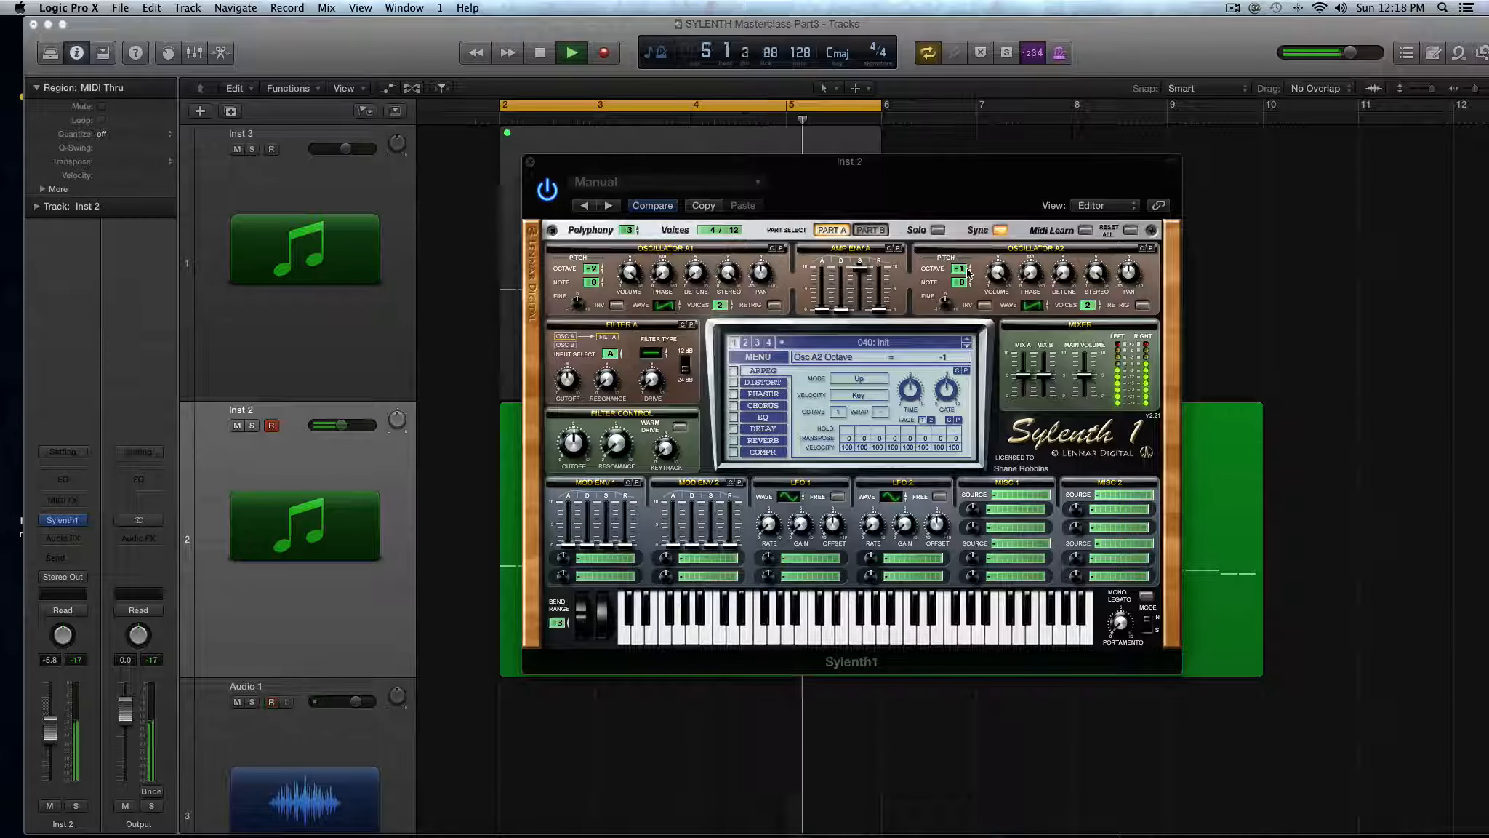
key(space)
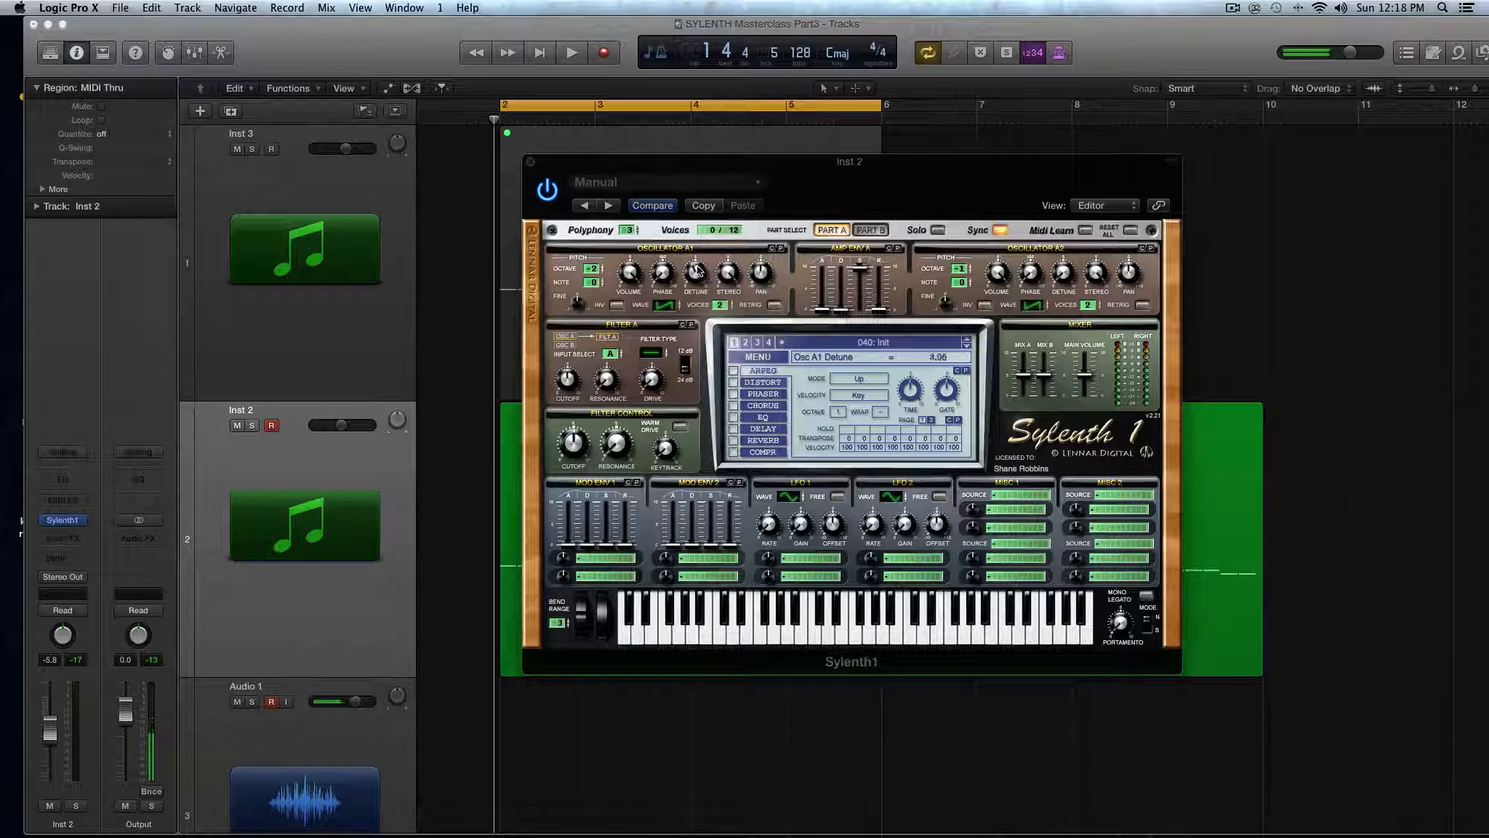
Step: Set Oscillator A1's detune to about 6.14 and stereo to 5.00, auditioning the loop
drag(696, 280, 699, 244)
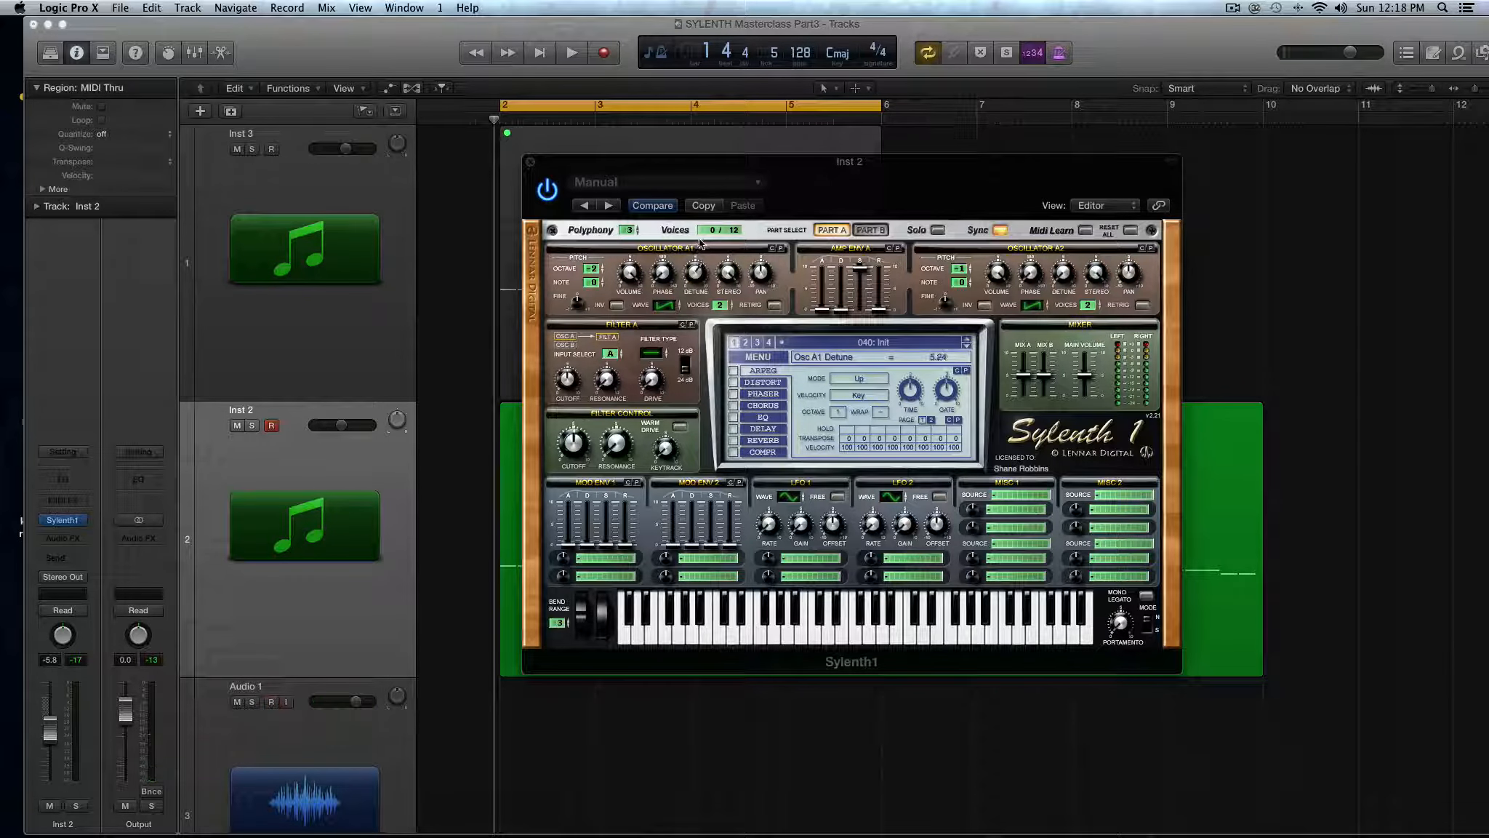
key(space)
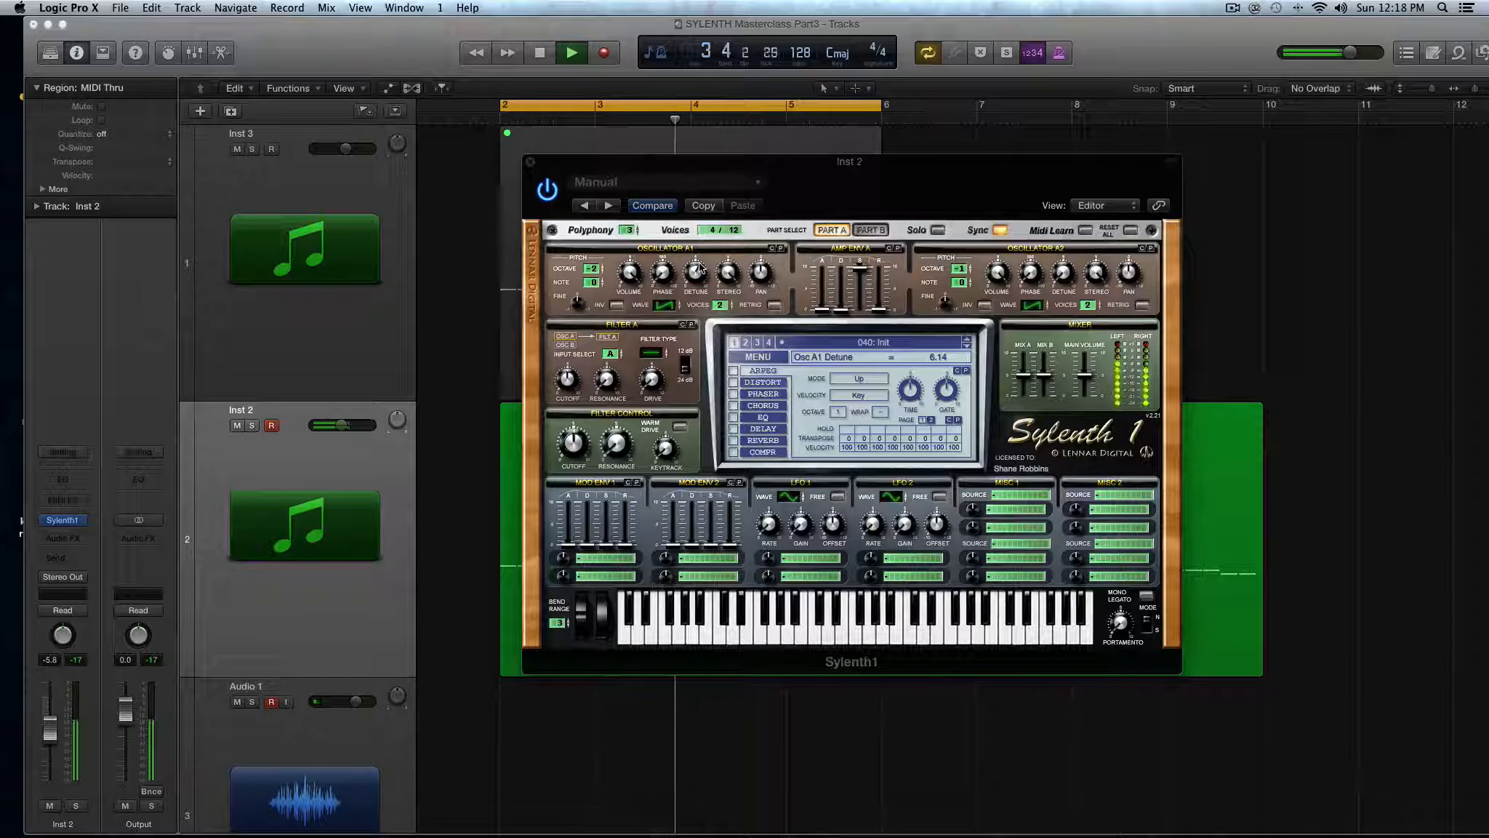
key(space)
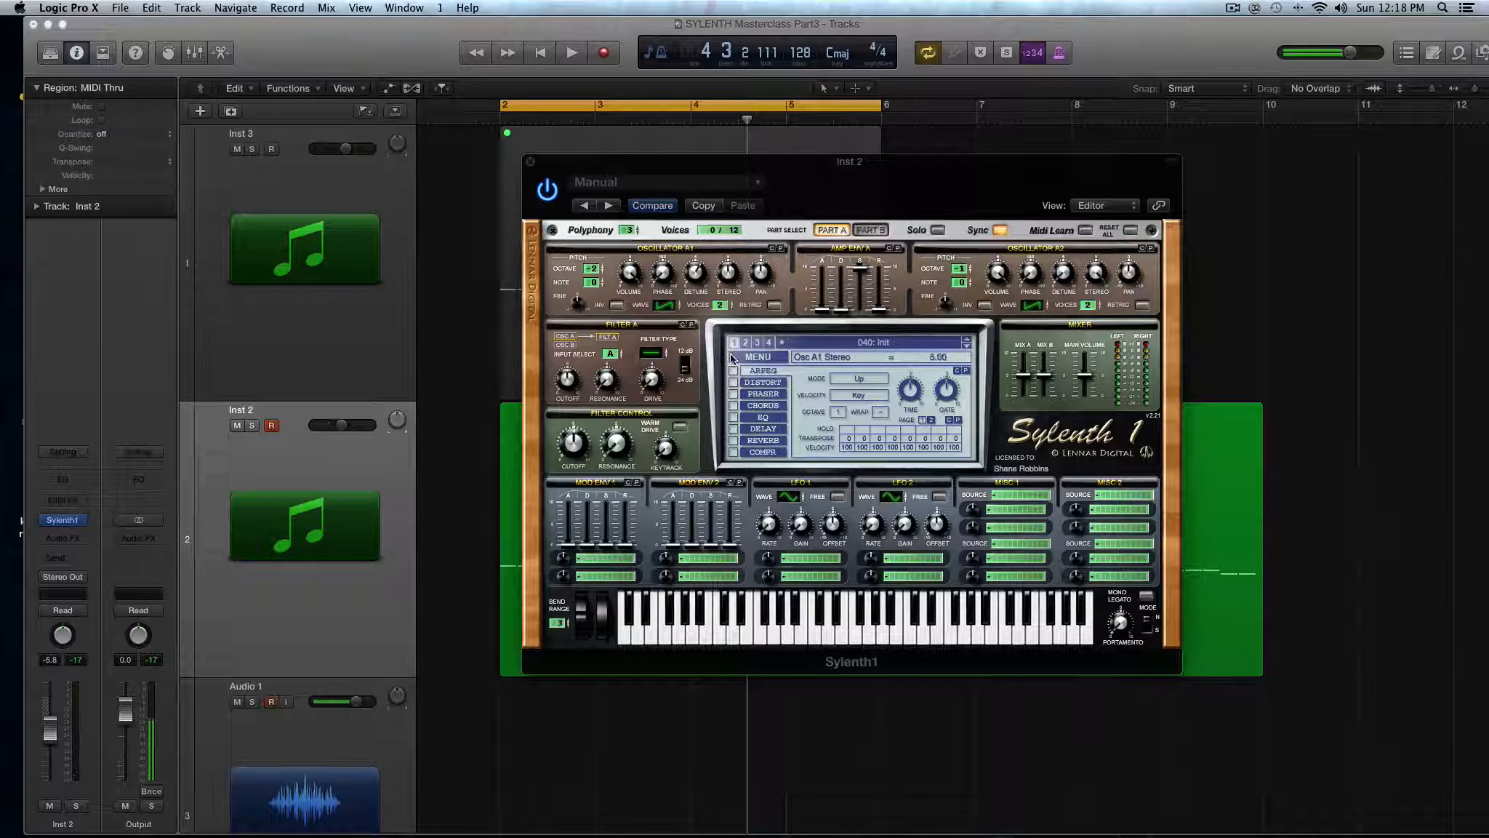
key(space)
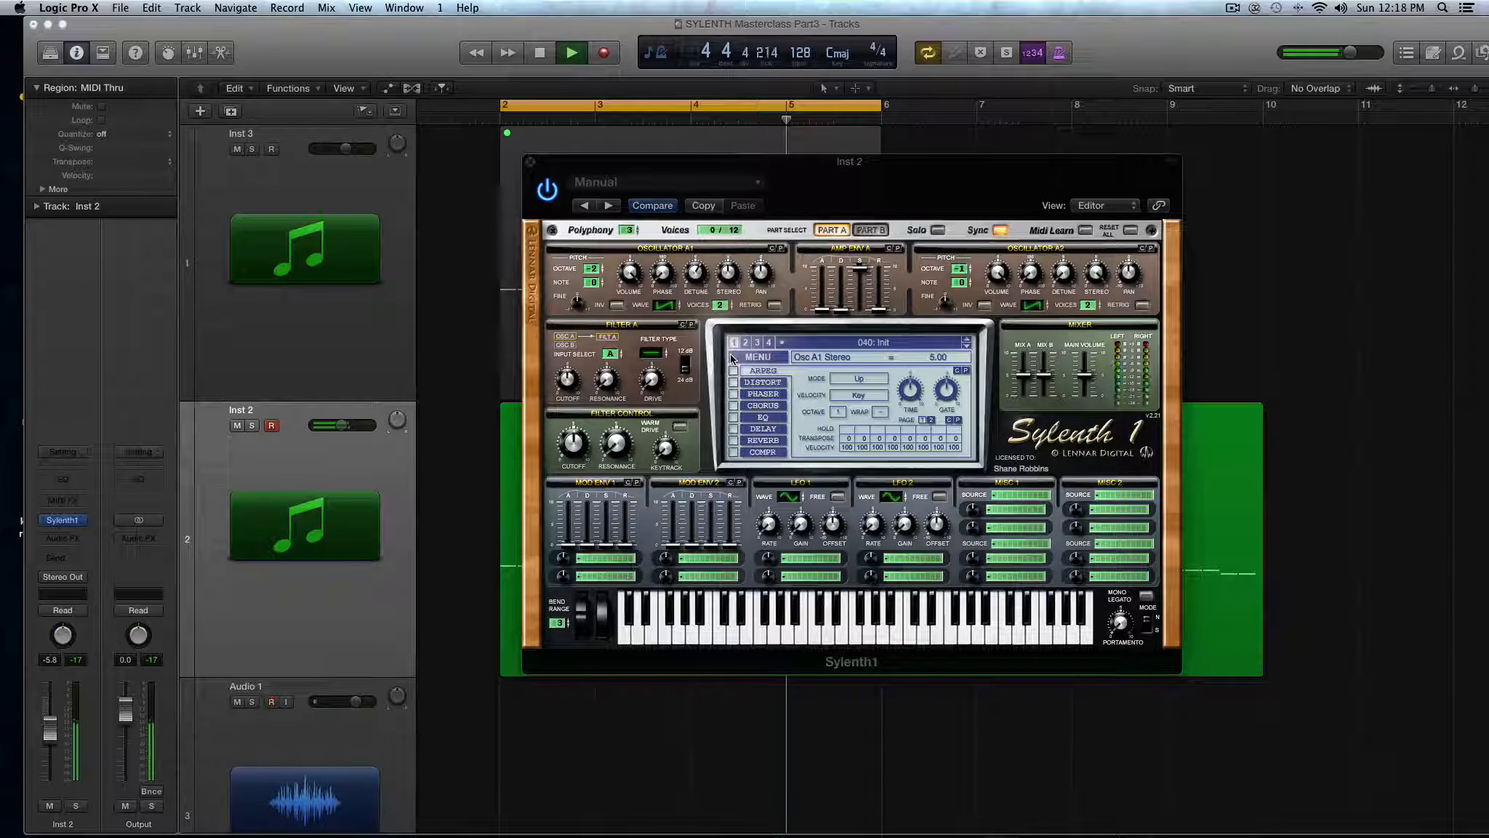
key(space)
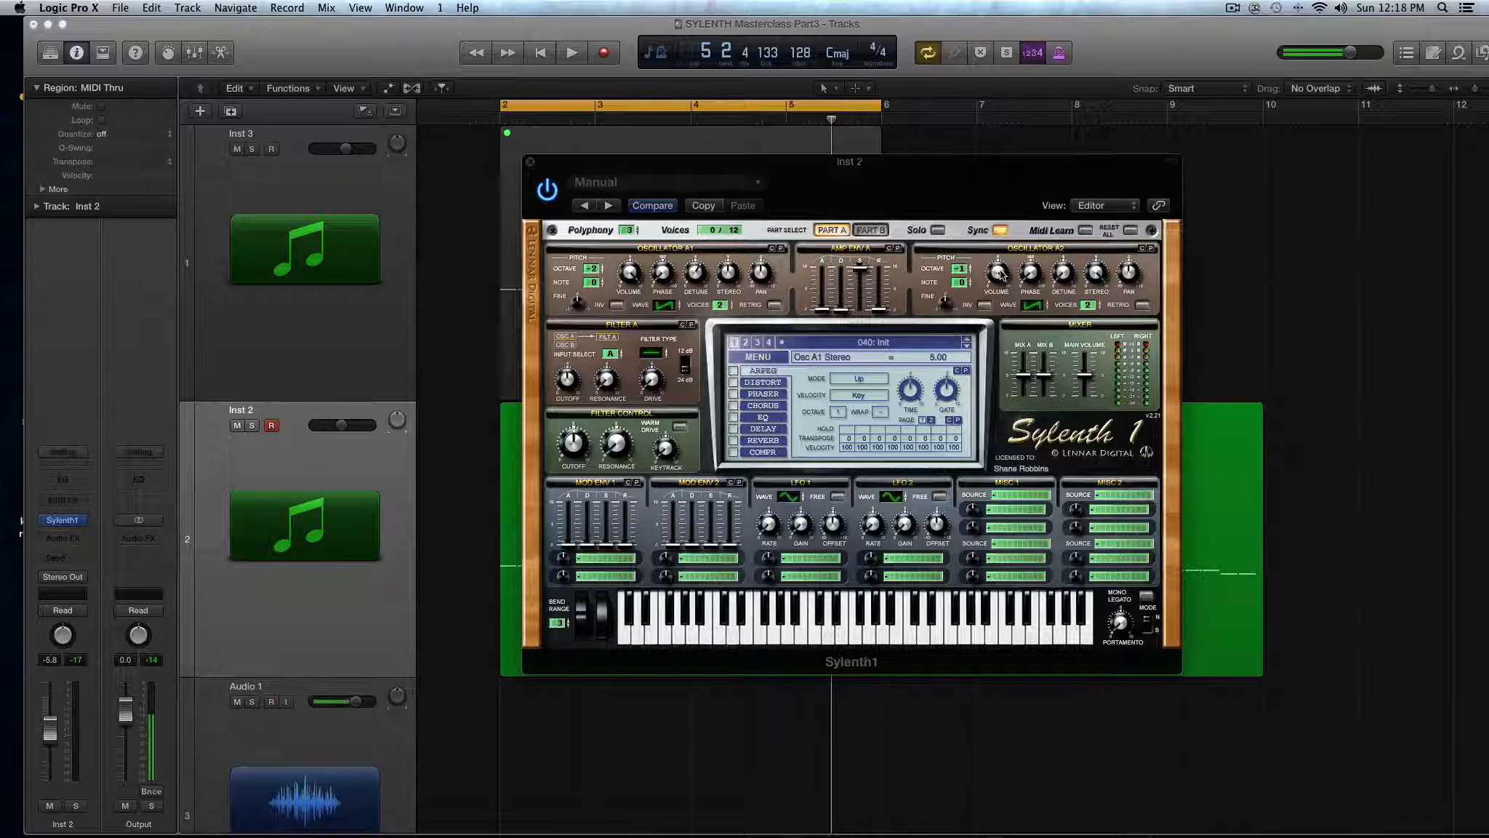
Step: Reduce Oscillator A2's volume to about 6.24 and play the loop to check the balance
drag(1002, 274, 1004, 308)
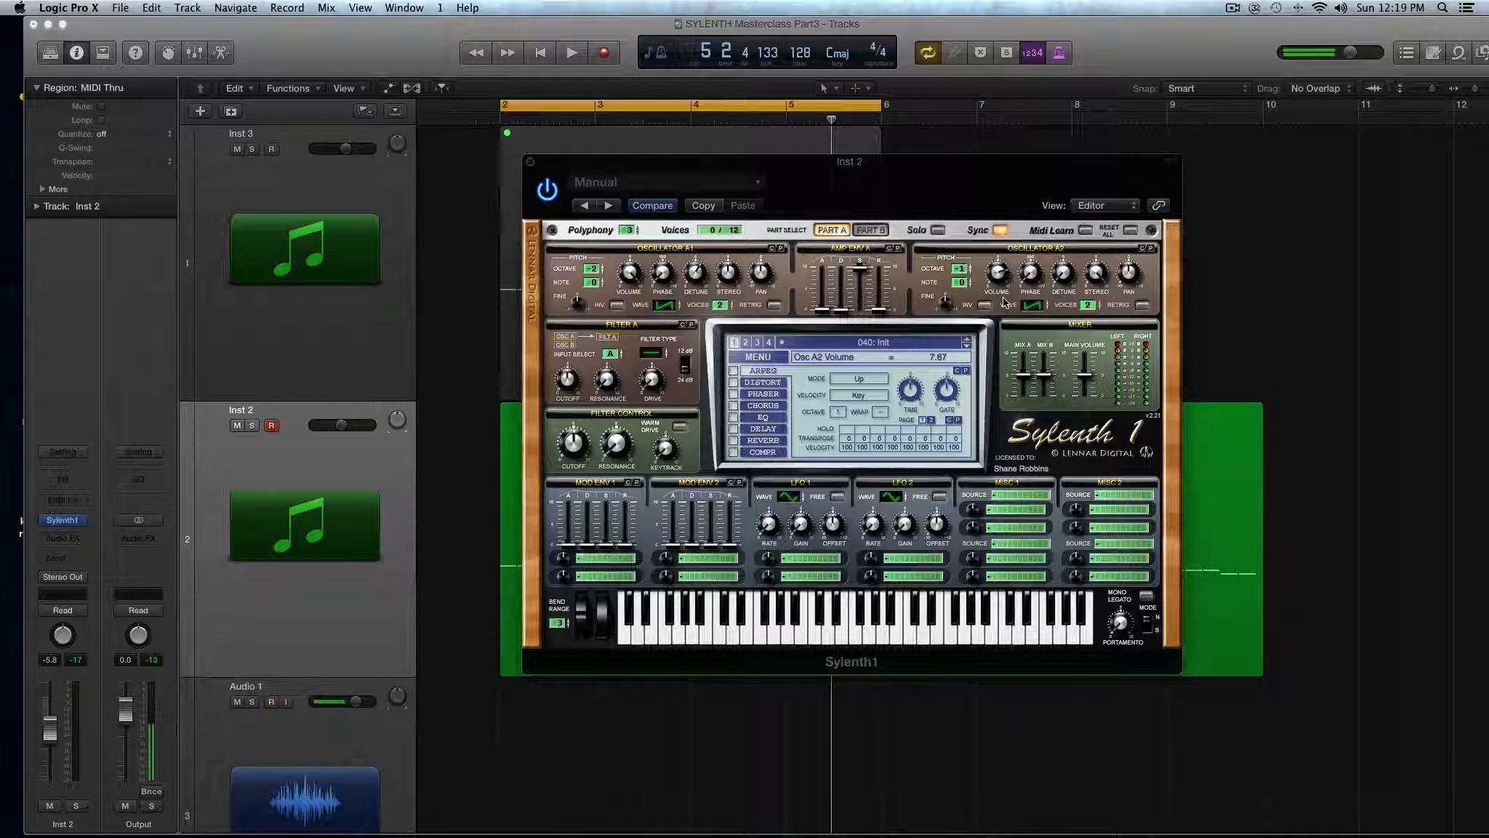
drag(1004, 302, 1002, 296)
key(space)
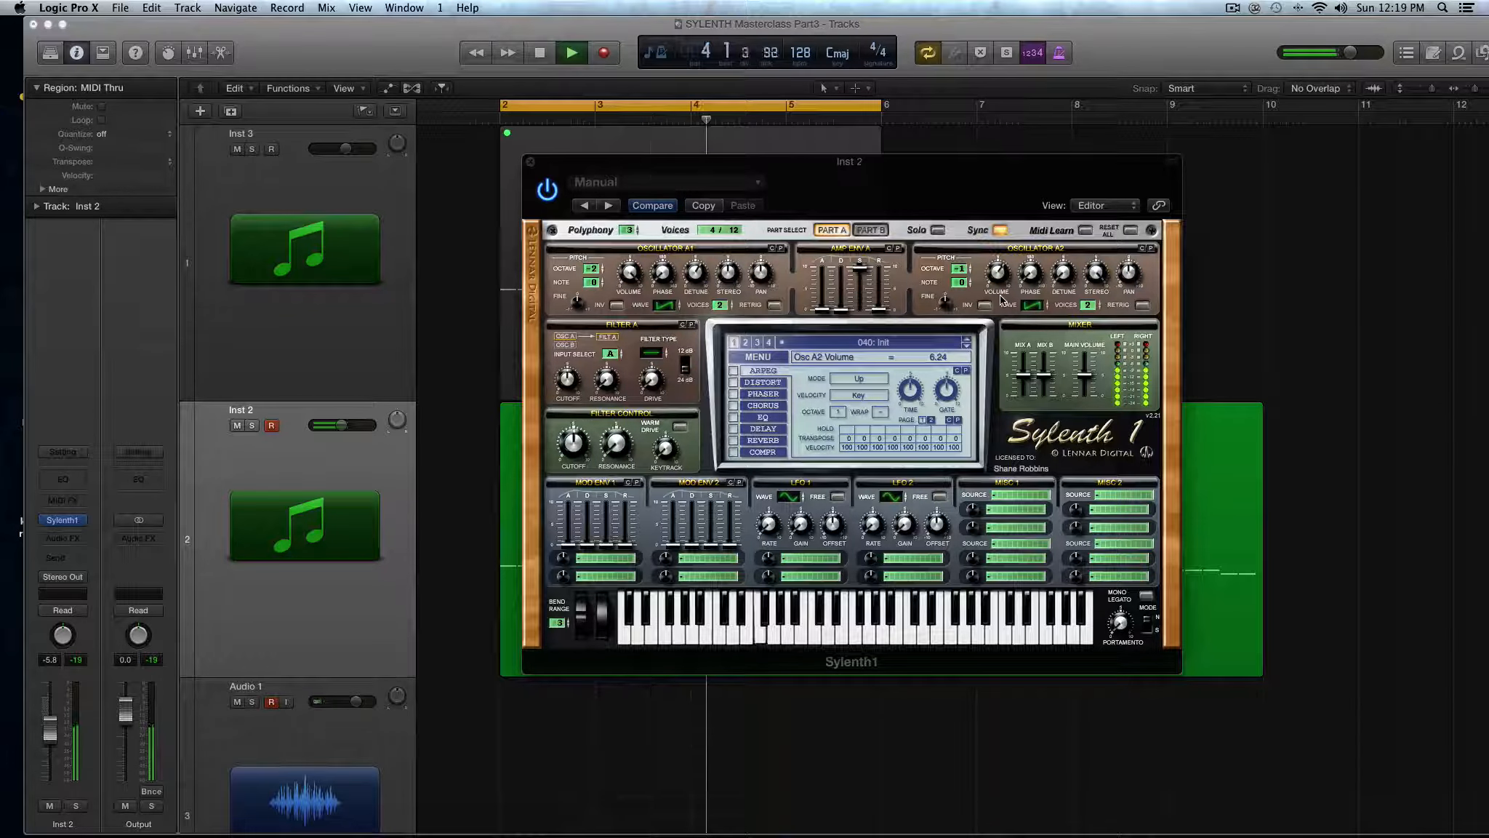
key(space)
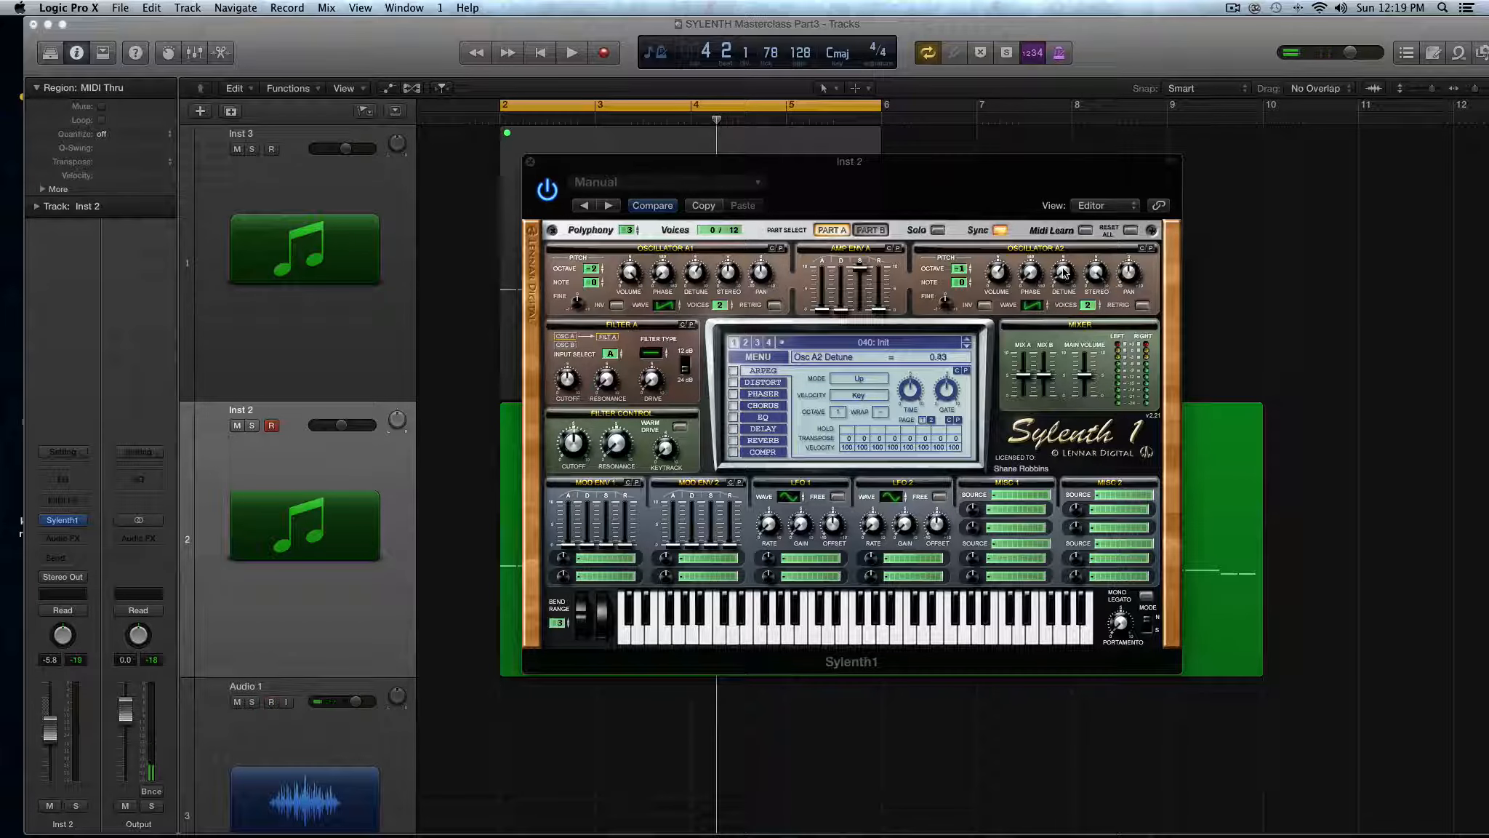
Step: Set Oscillator A2's detune to about 0.43 and audition the loop
key(space)
scroll(1063, 273, down, 4)
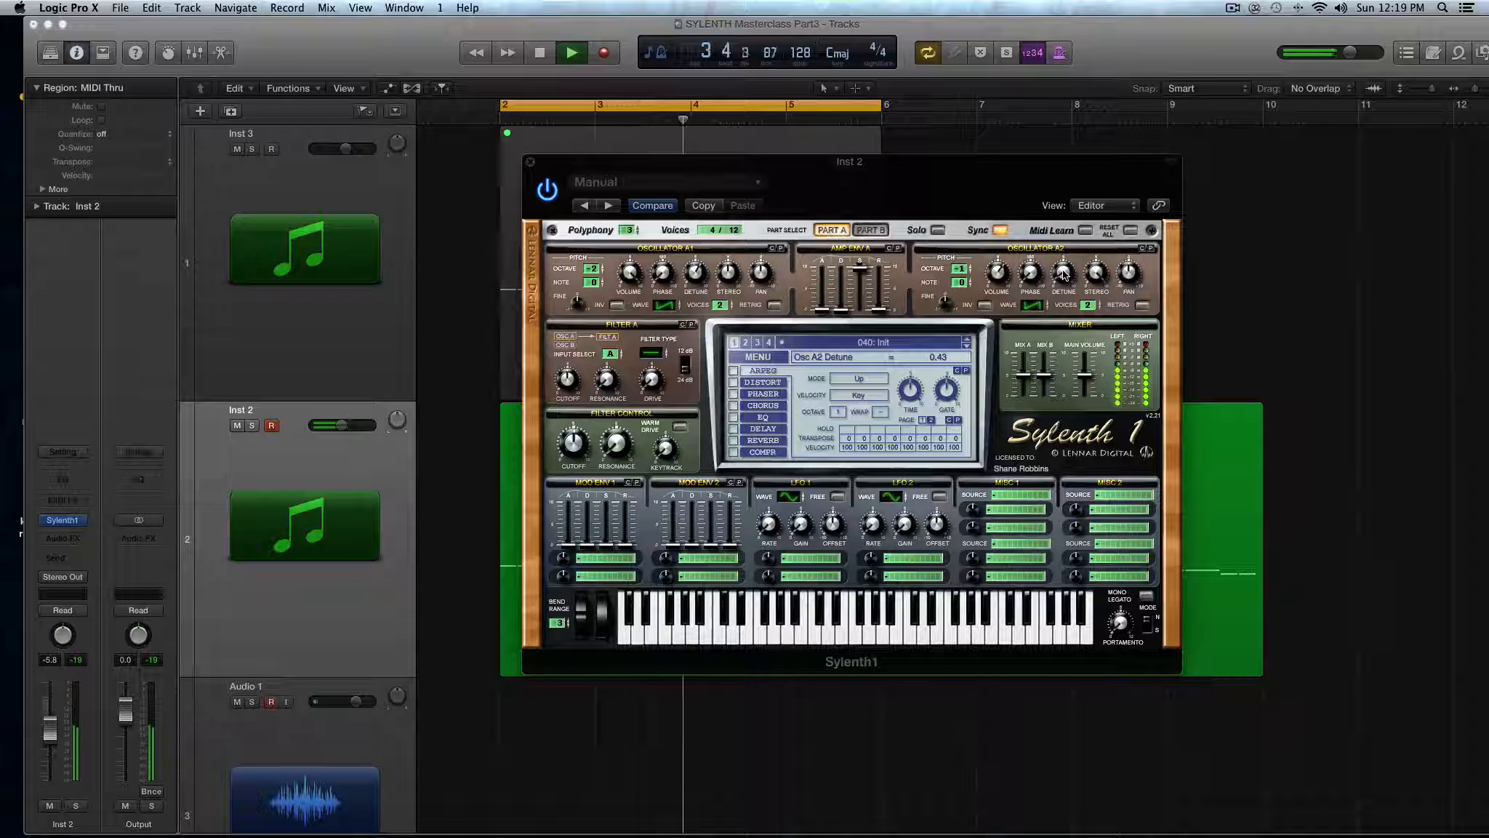
key(space)
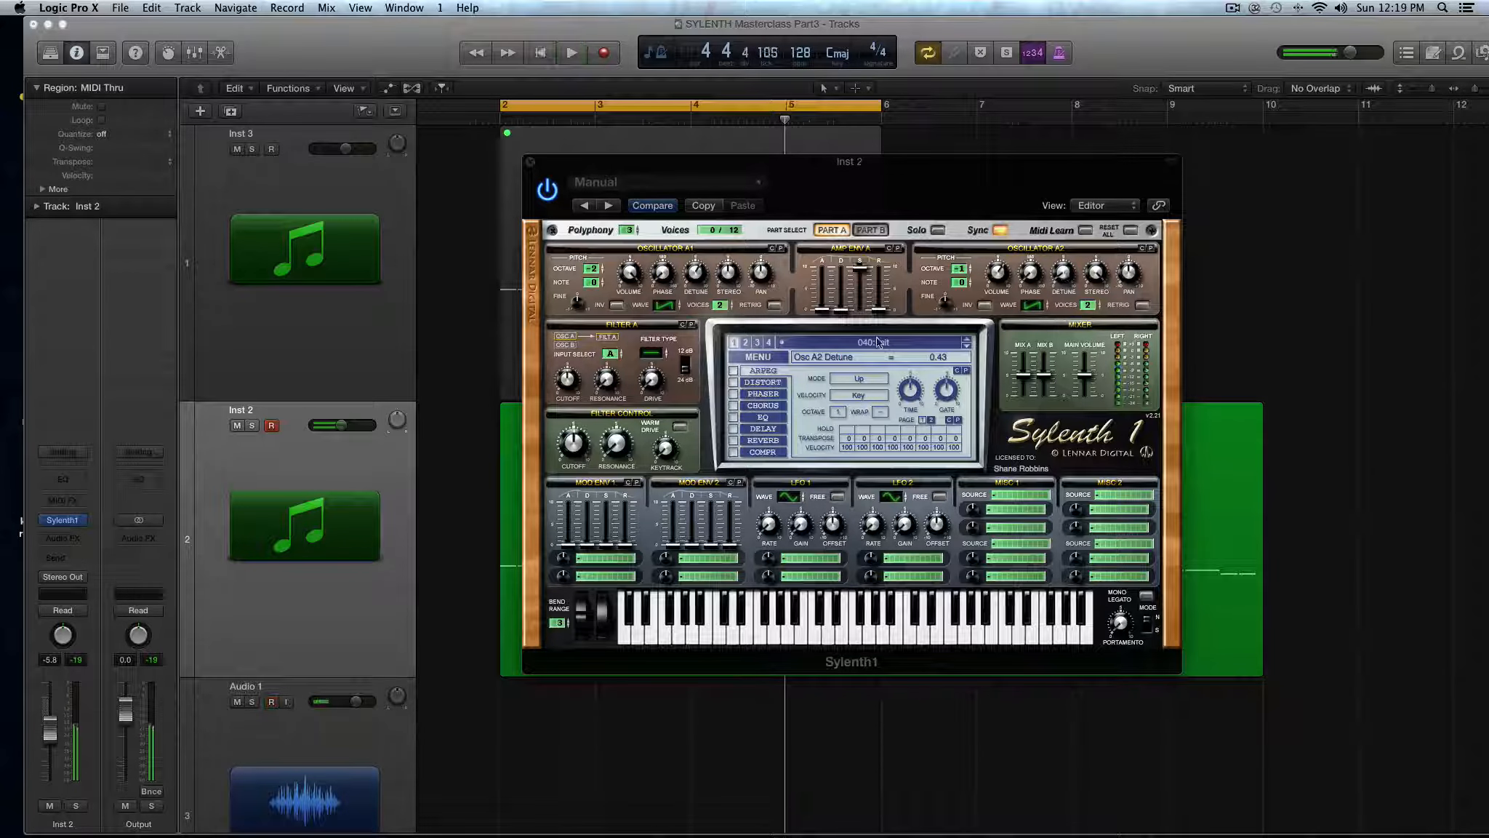
Step: Set Filter A's type to Lowpass and play the loop through it
drag(657, 350, 657, 330)
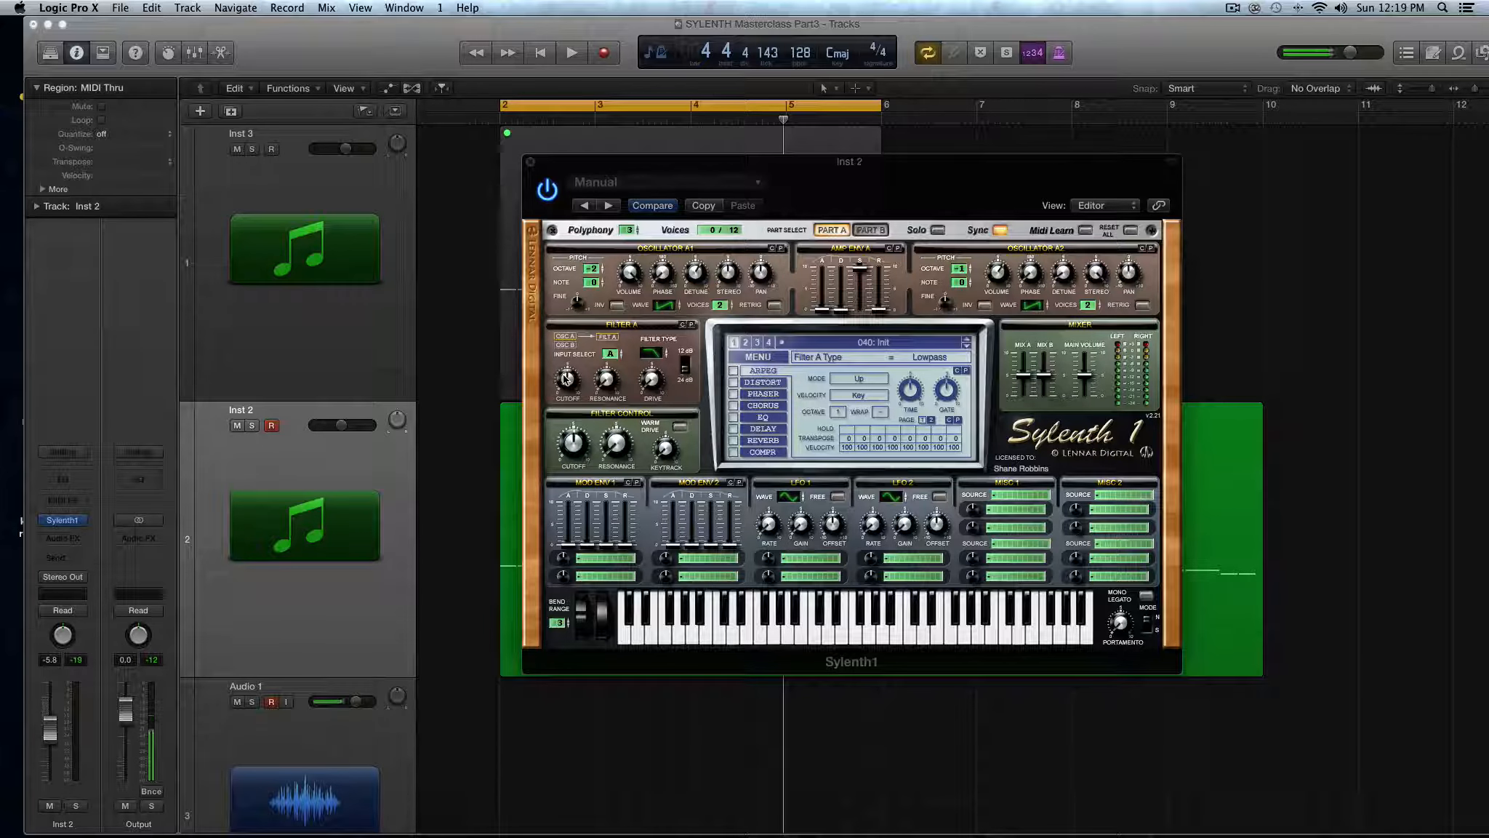
key(space)
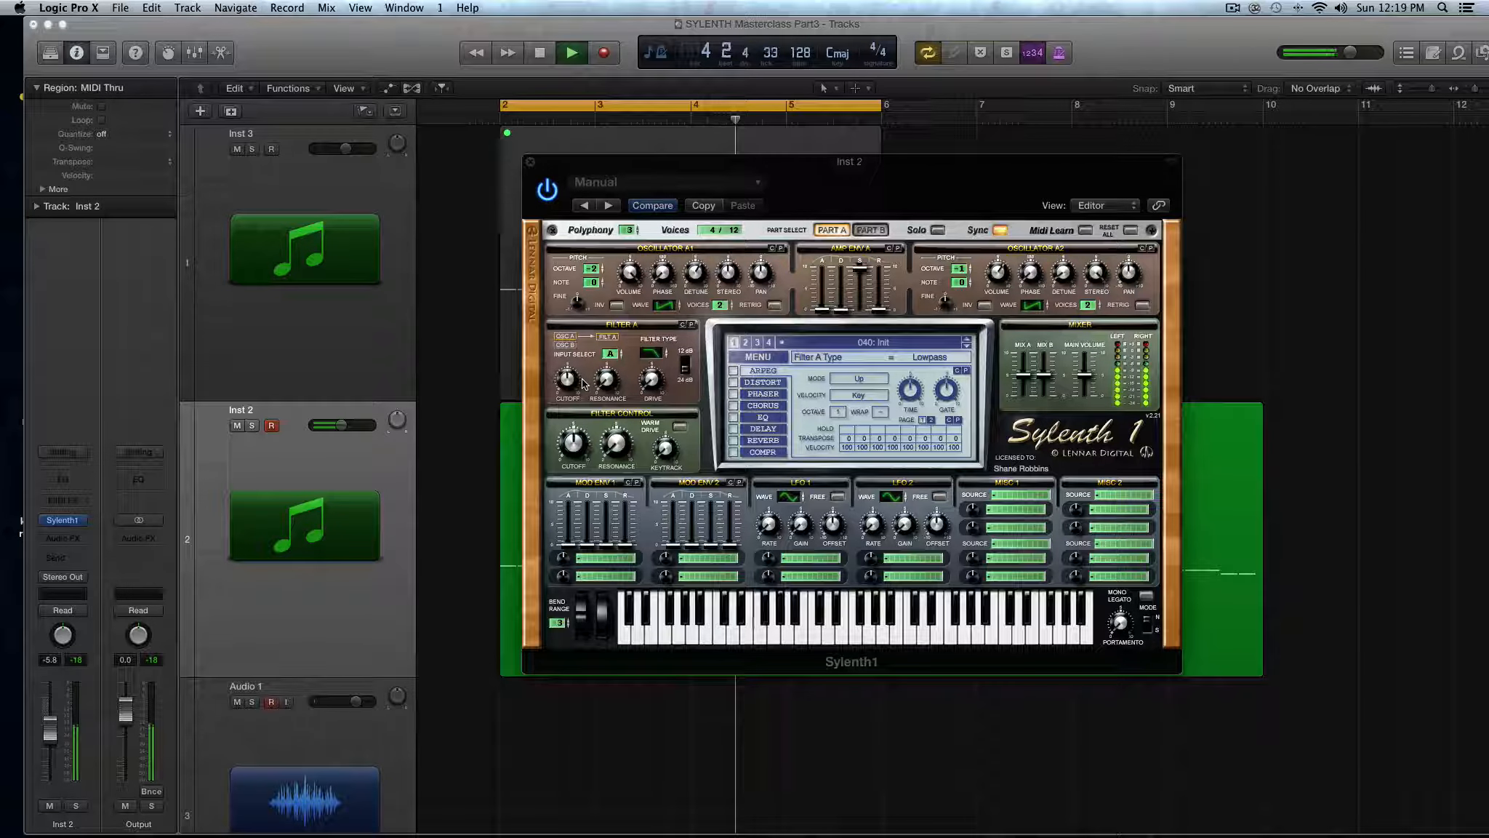
key(space)
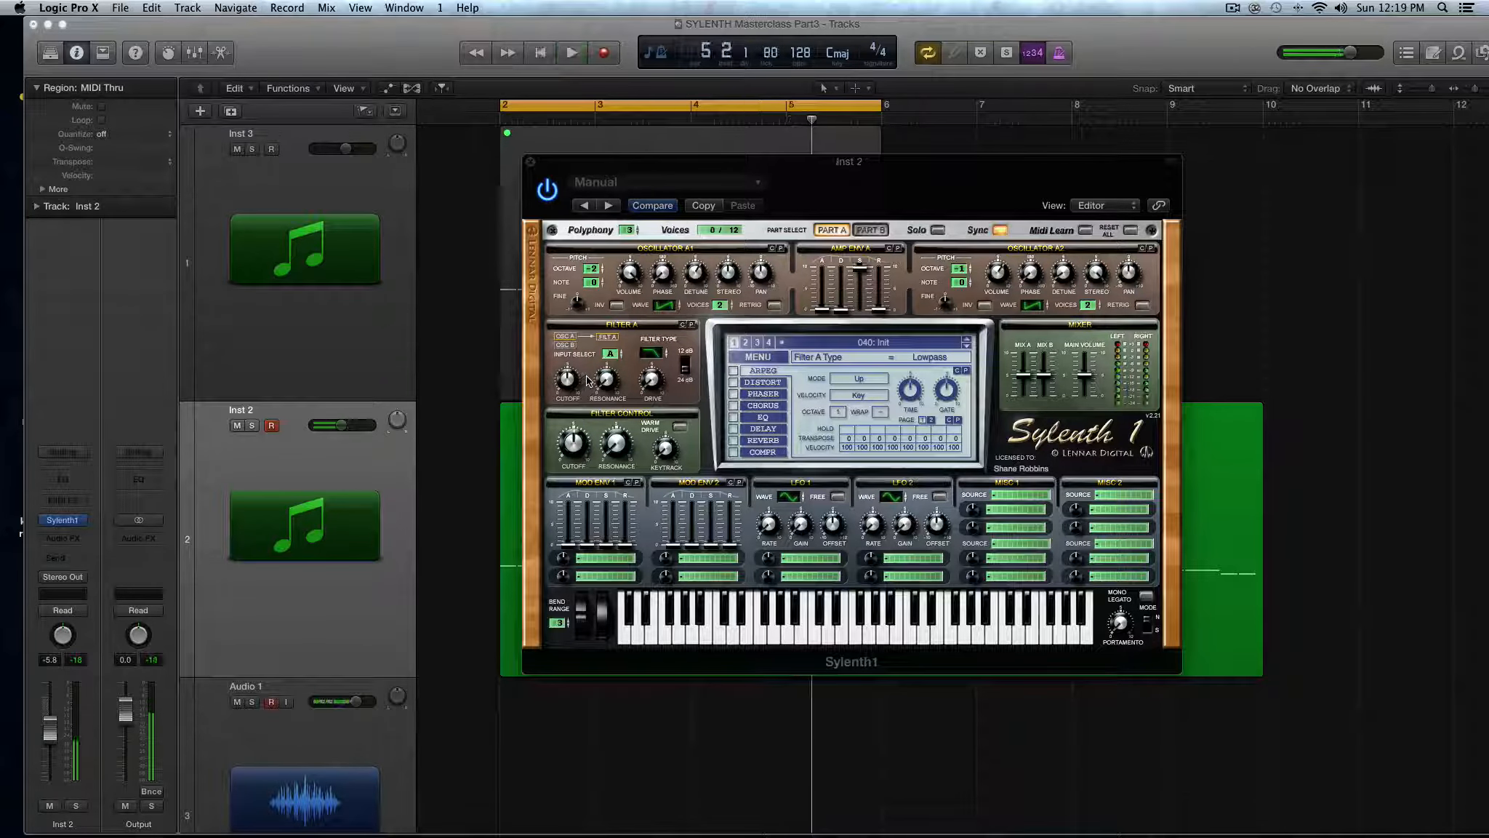
Step: Adjust Filter A's resonance and set its cutoff to about 44.61 Hz while playing the loop
drag(570, 427, 571, 435)
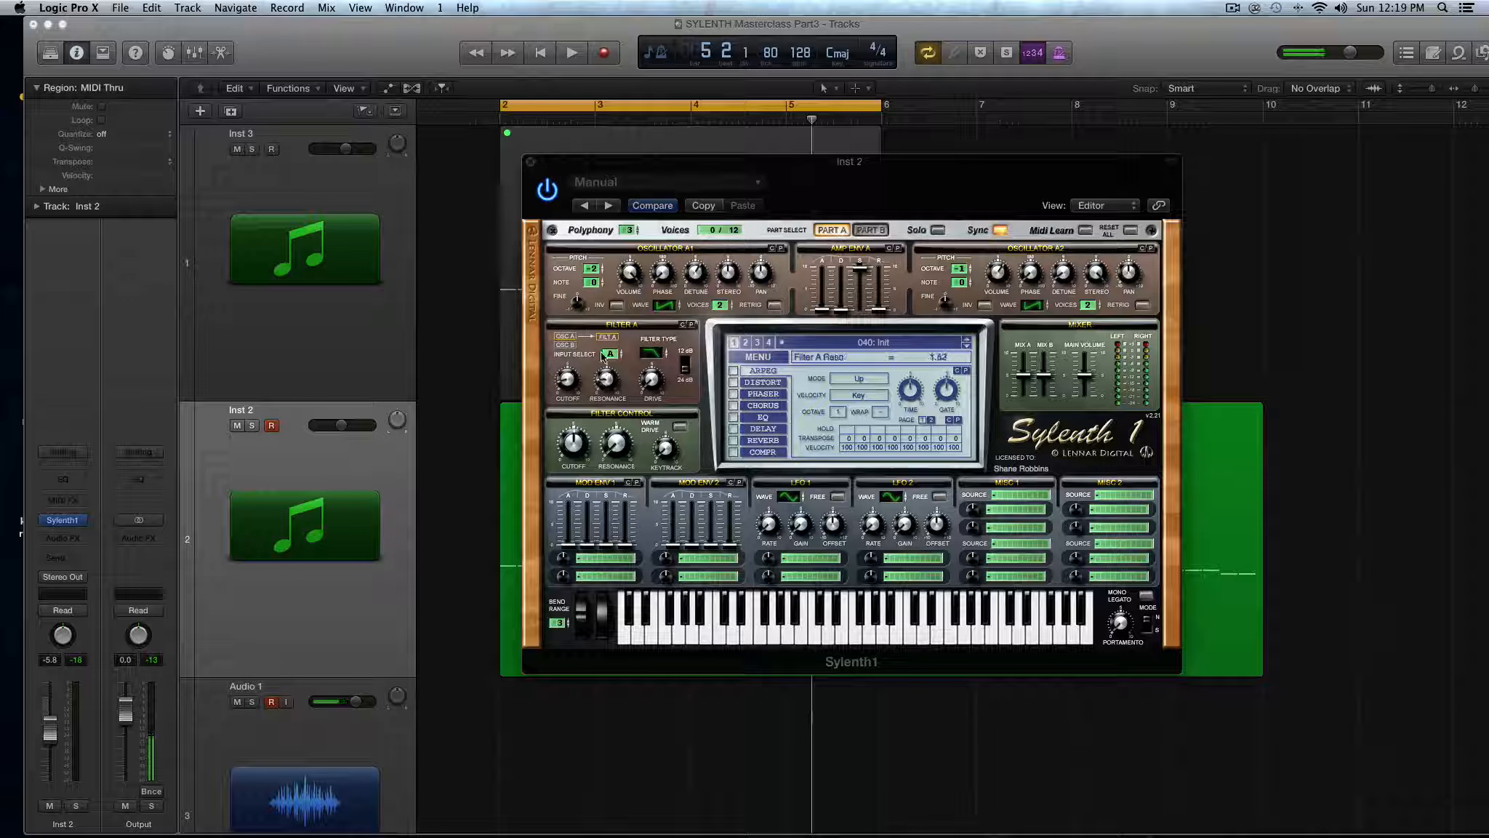
drag(602, 354, 606, 386)
key(space)
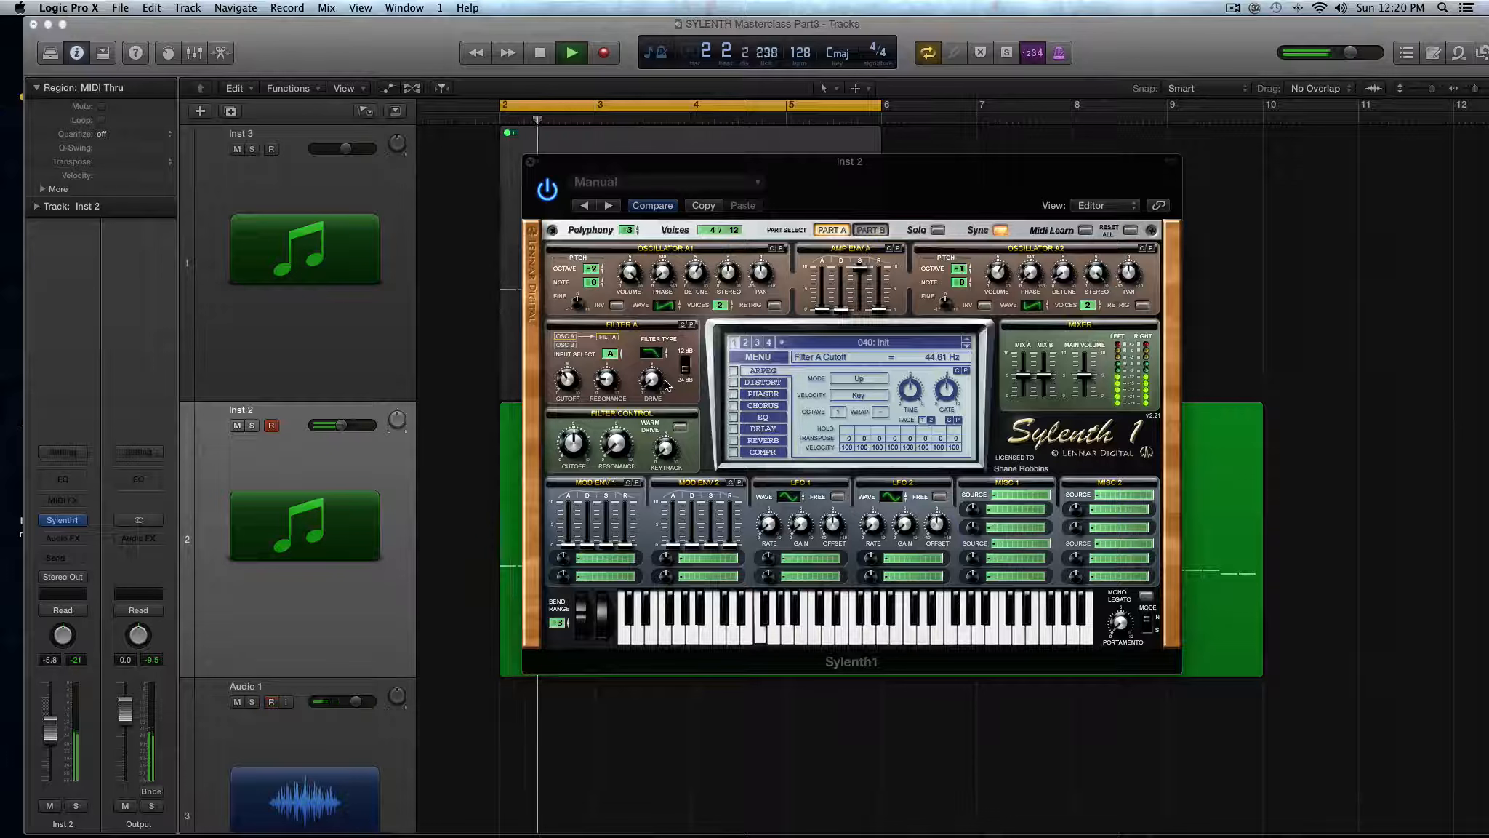
Step: Set Filter A's drive to 3.00 during playback and lower its cutoff to about 3.13 Hz
drag(655, 358, 653, 330)
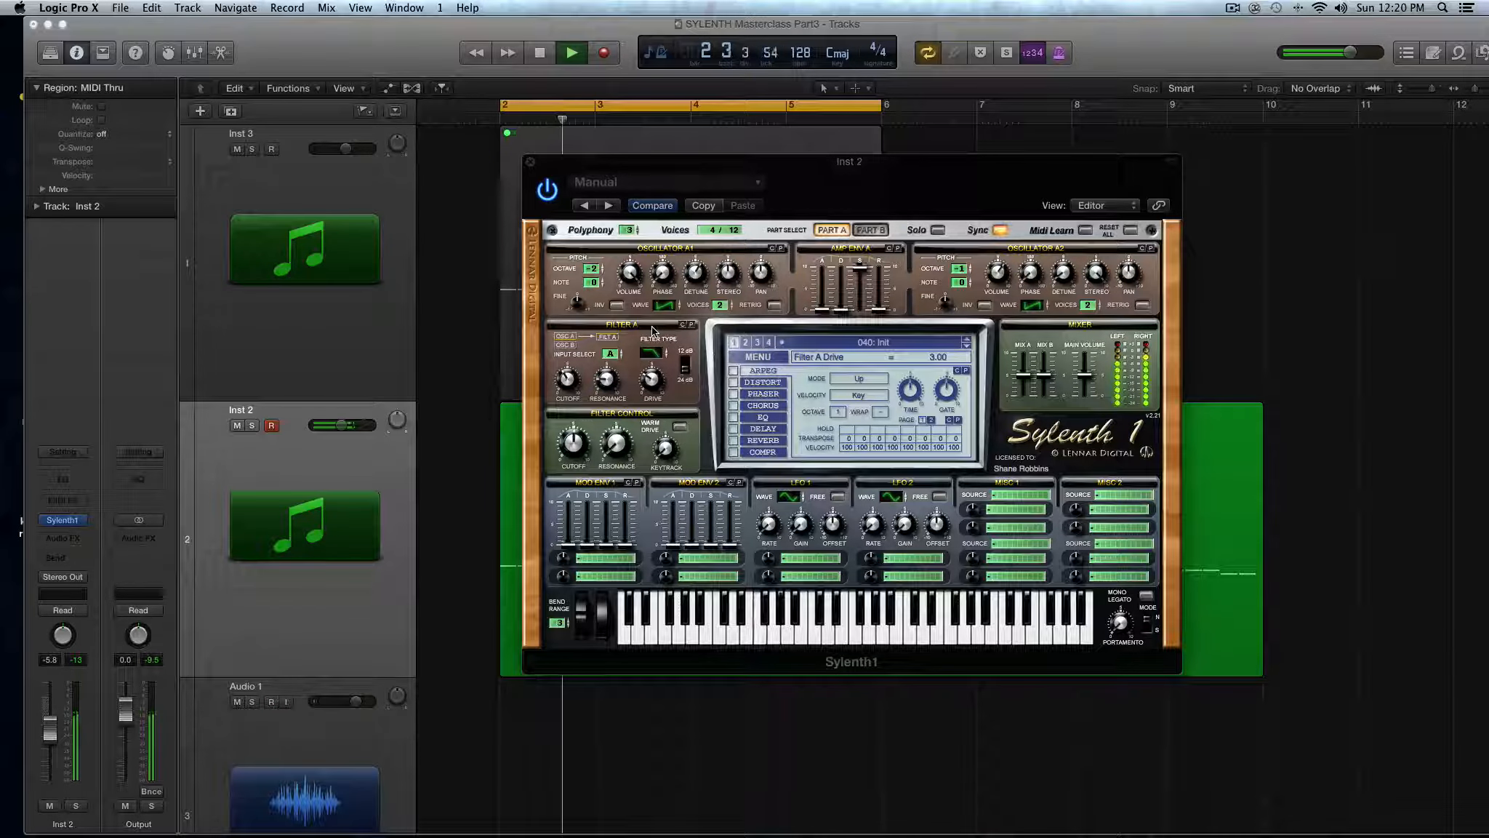
key(space)
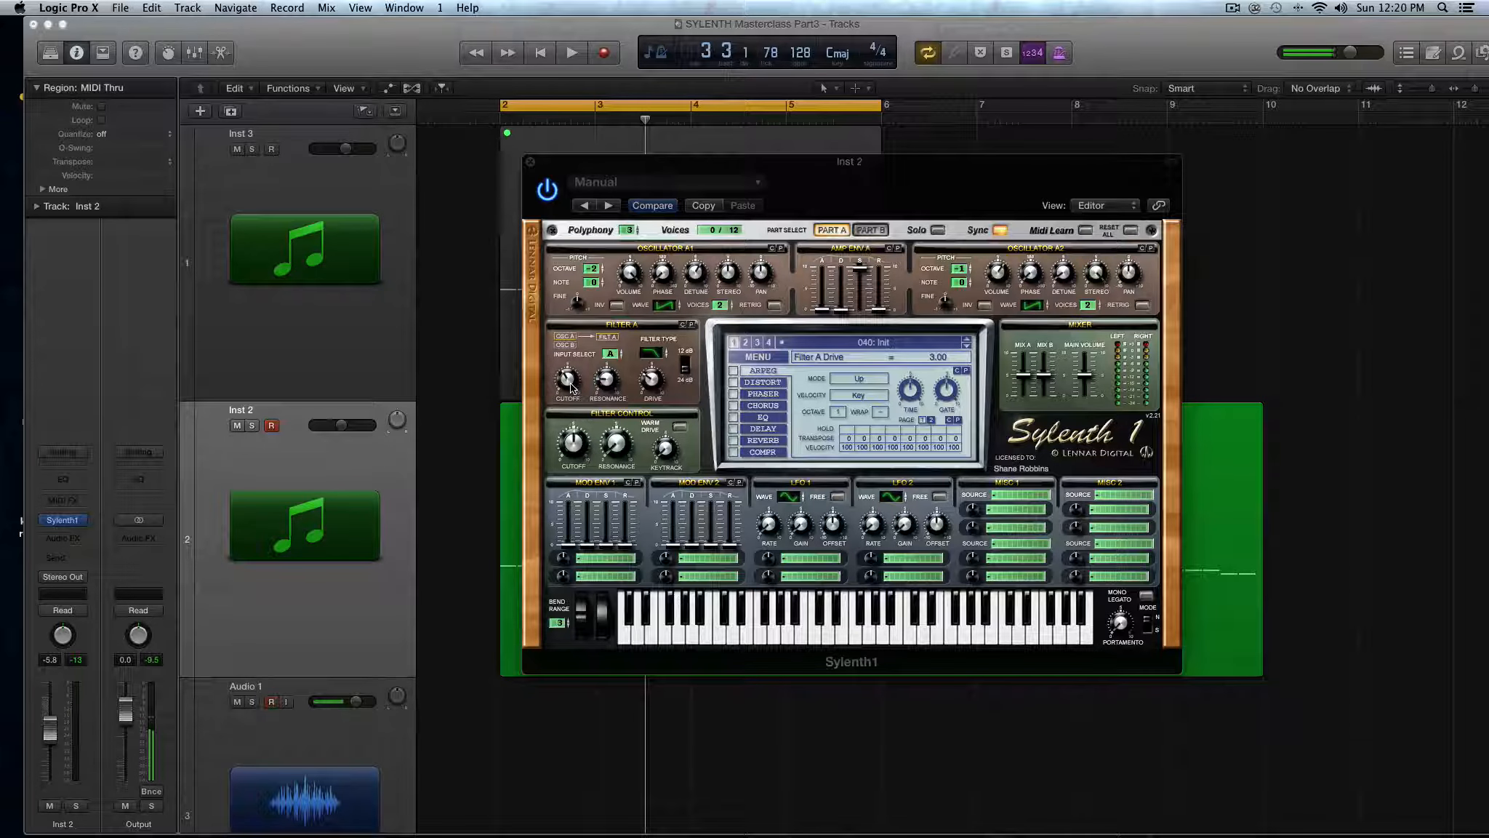
drag(570, 386, 570, 426)
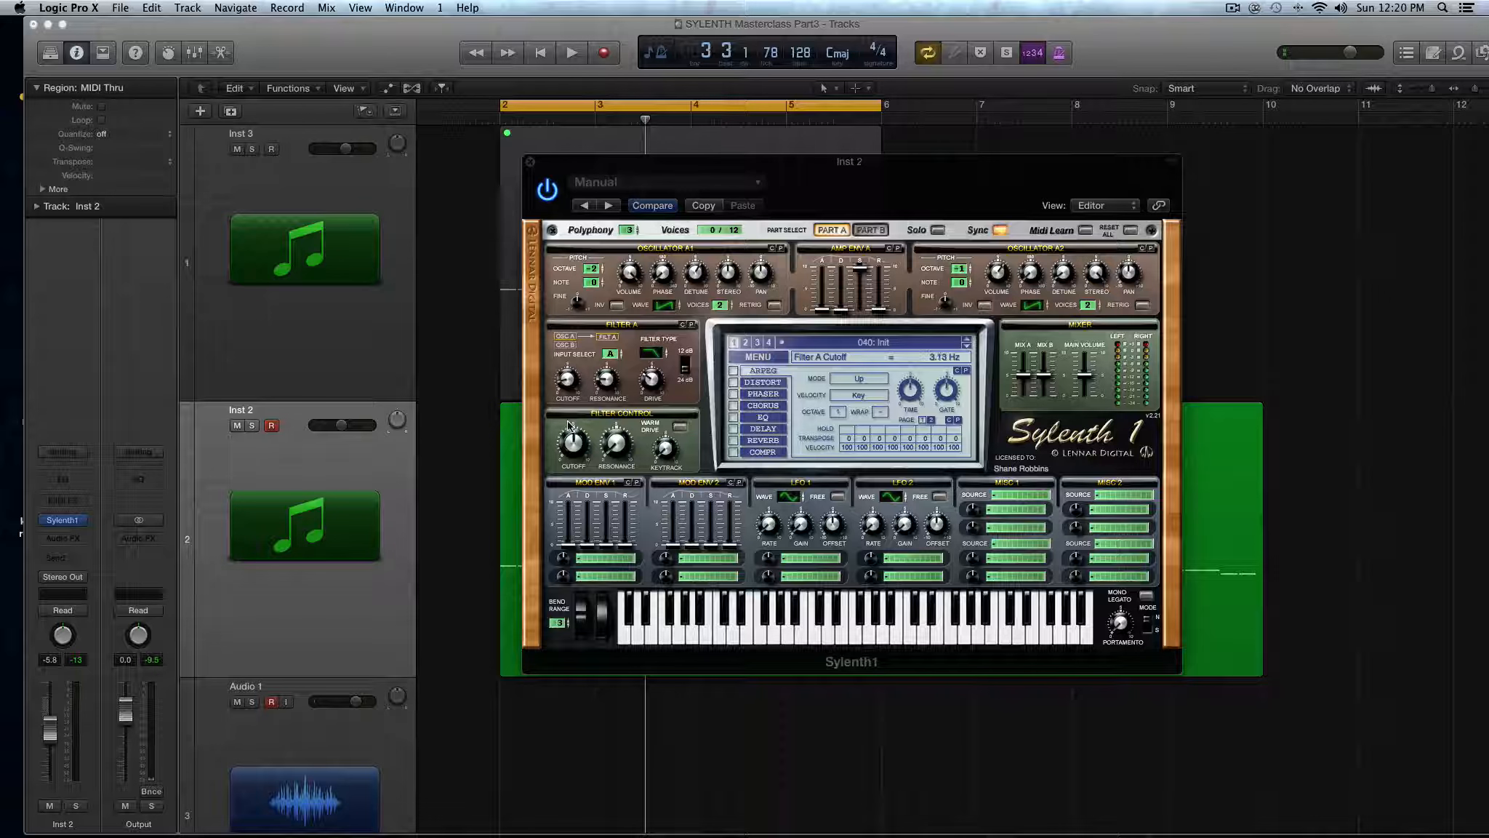
Step: Set the Filter Control cutoff to about 312.34 Hz while listening to the loop
key(space)
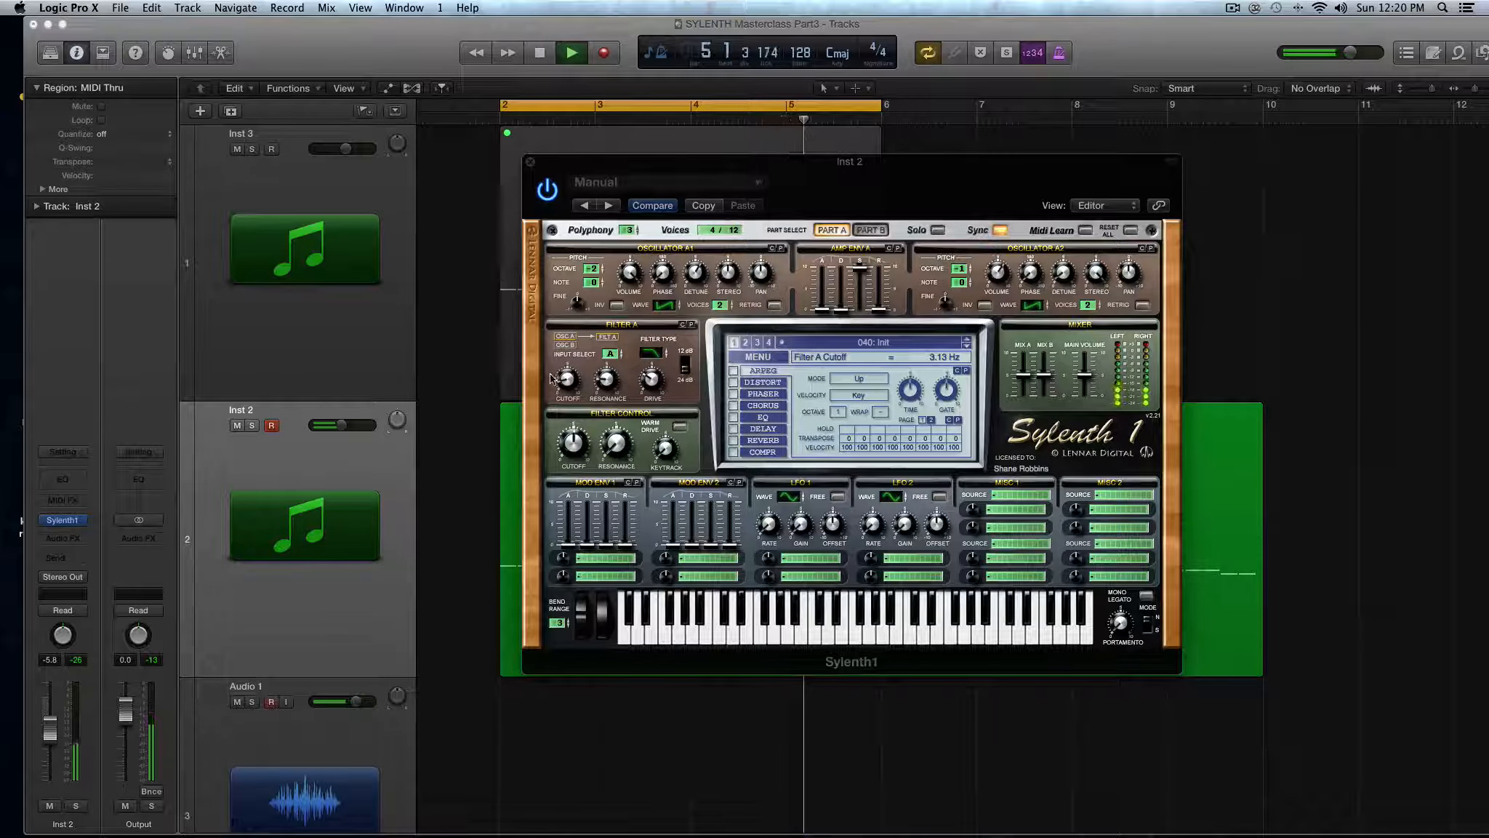
click(576, 440)
drag(576, 440, 578, 429)
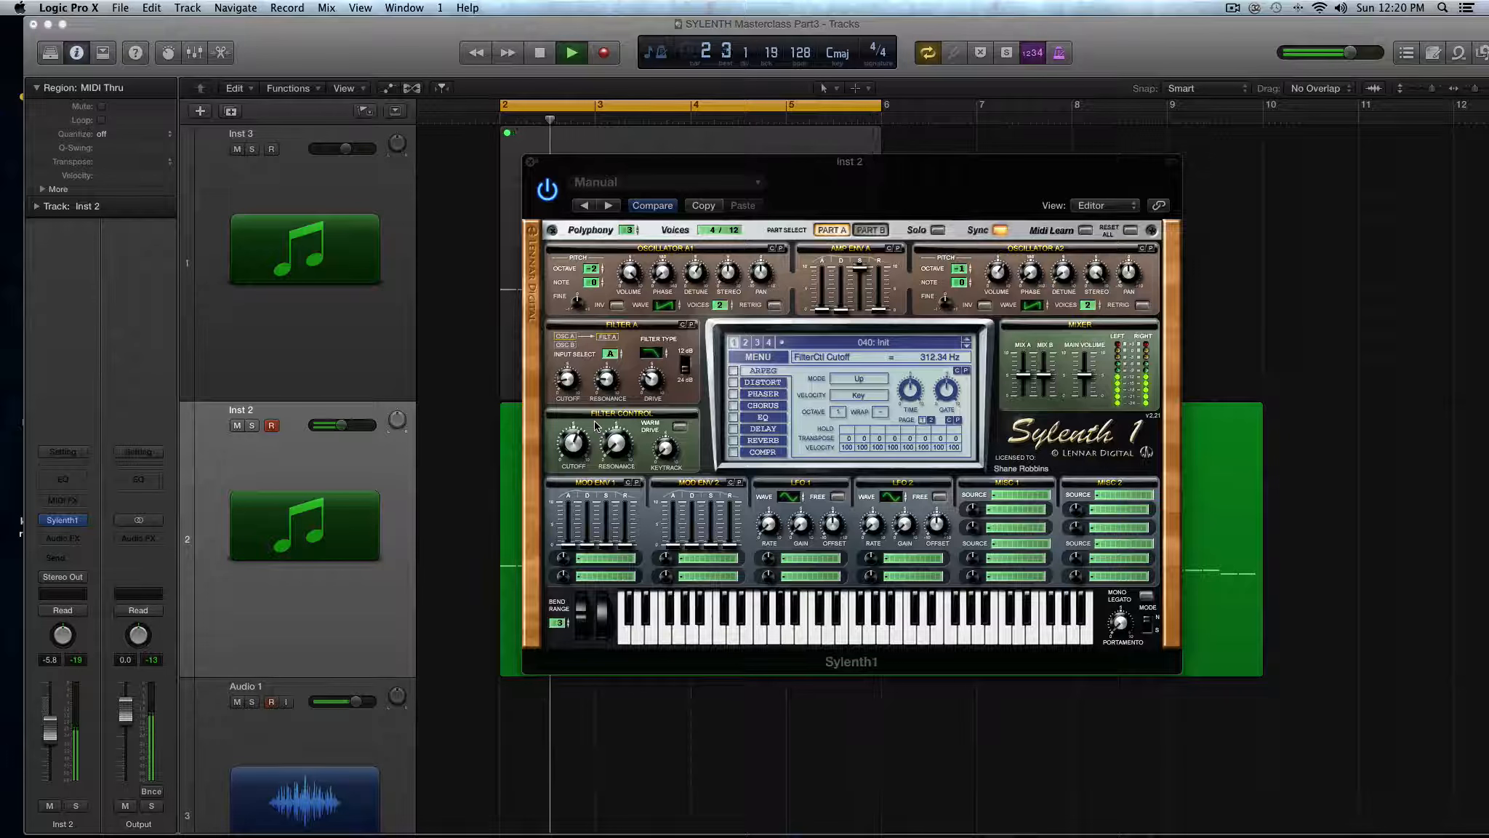
key(space)
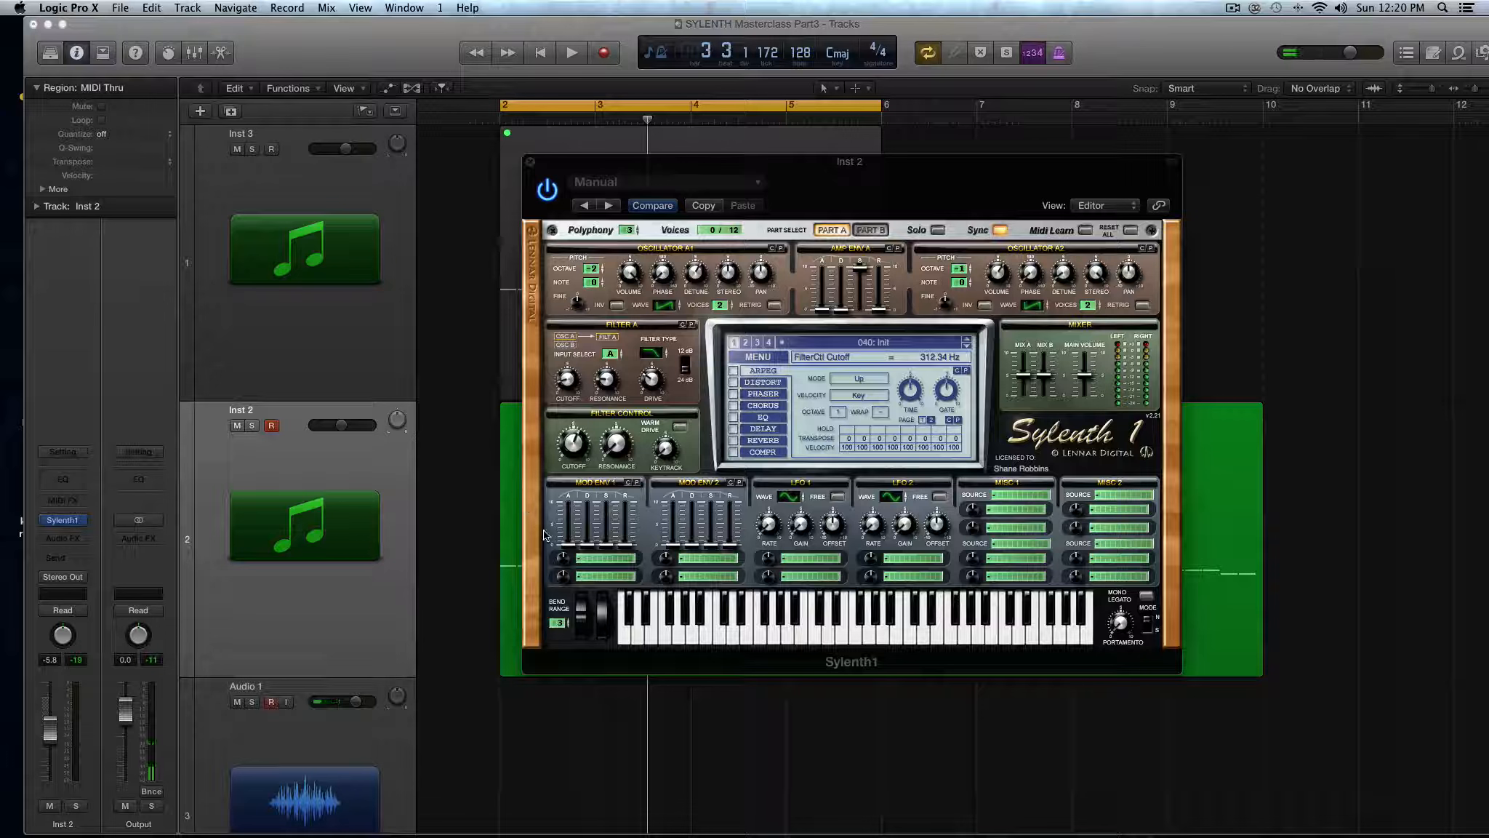
Step: Route Mod Env 1 to Cutoff A with an amount of about 7.81 and audition it on the loop
click(586, 558)
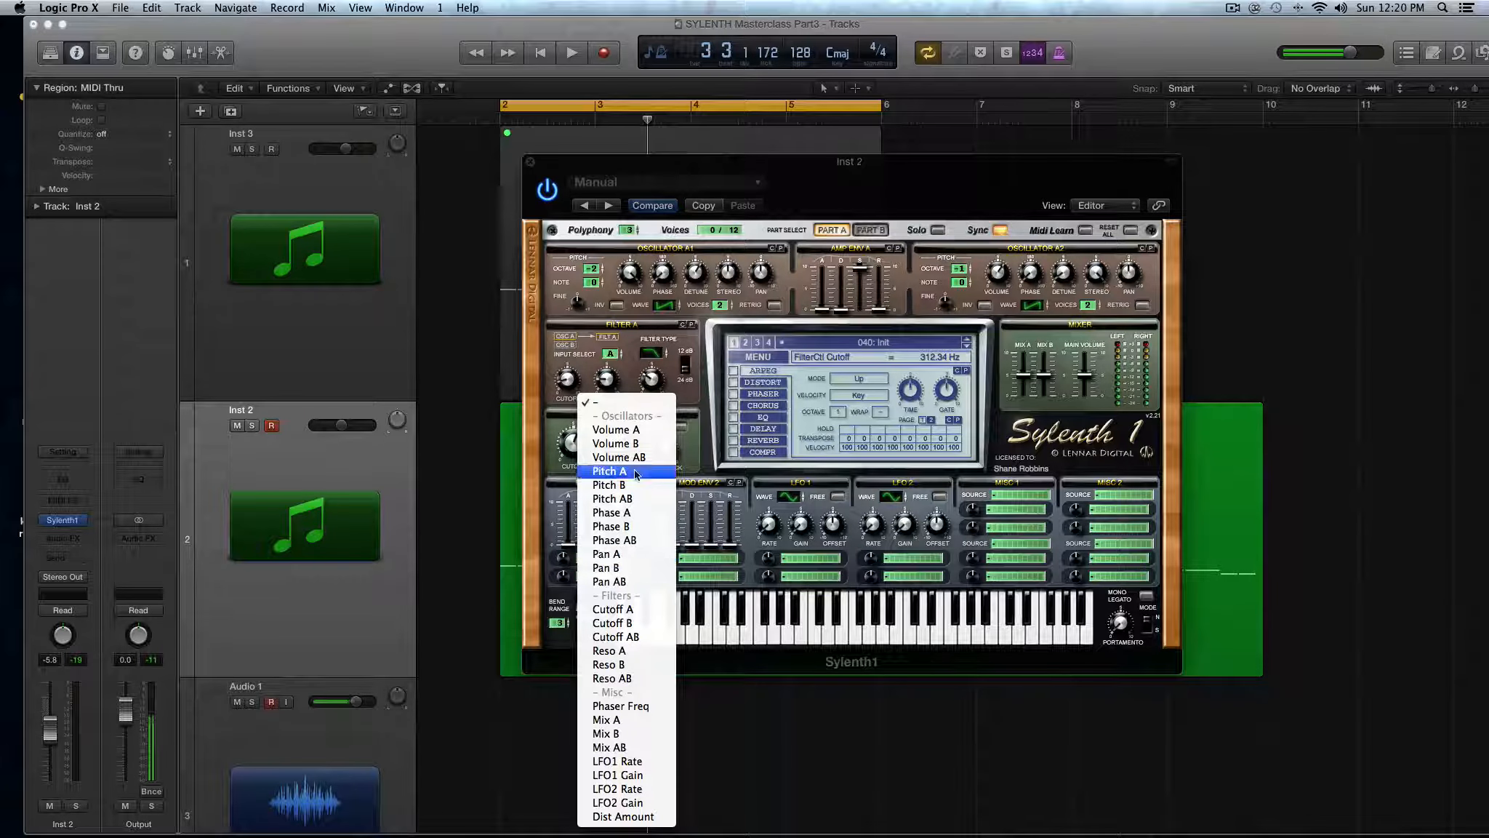
click(636, 609)
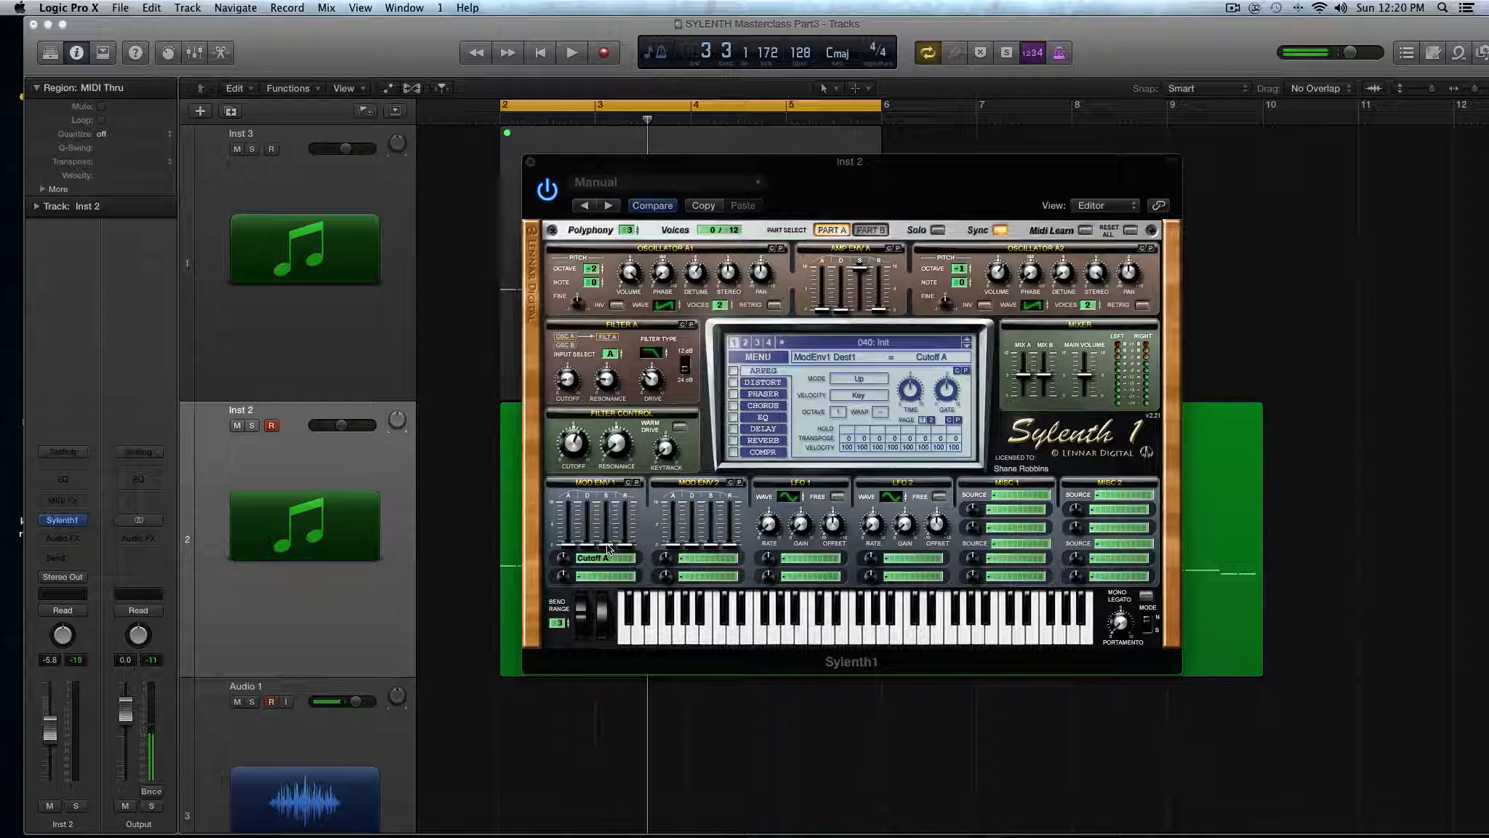
mouse_move(564, 558)
mouse_down()
mouse_move(569, 505)
mouse_move(567, 563)
mouse_up()
key(space)
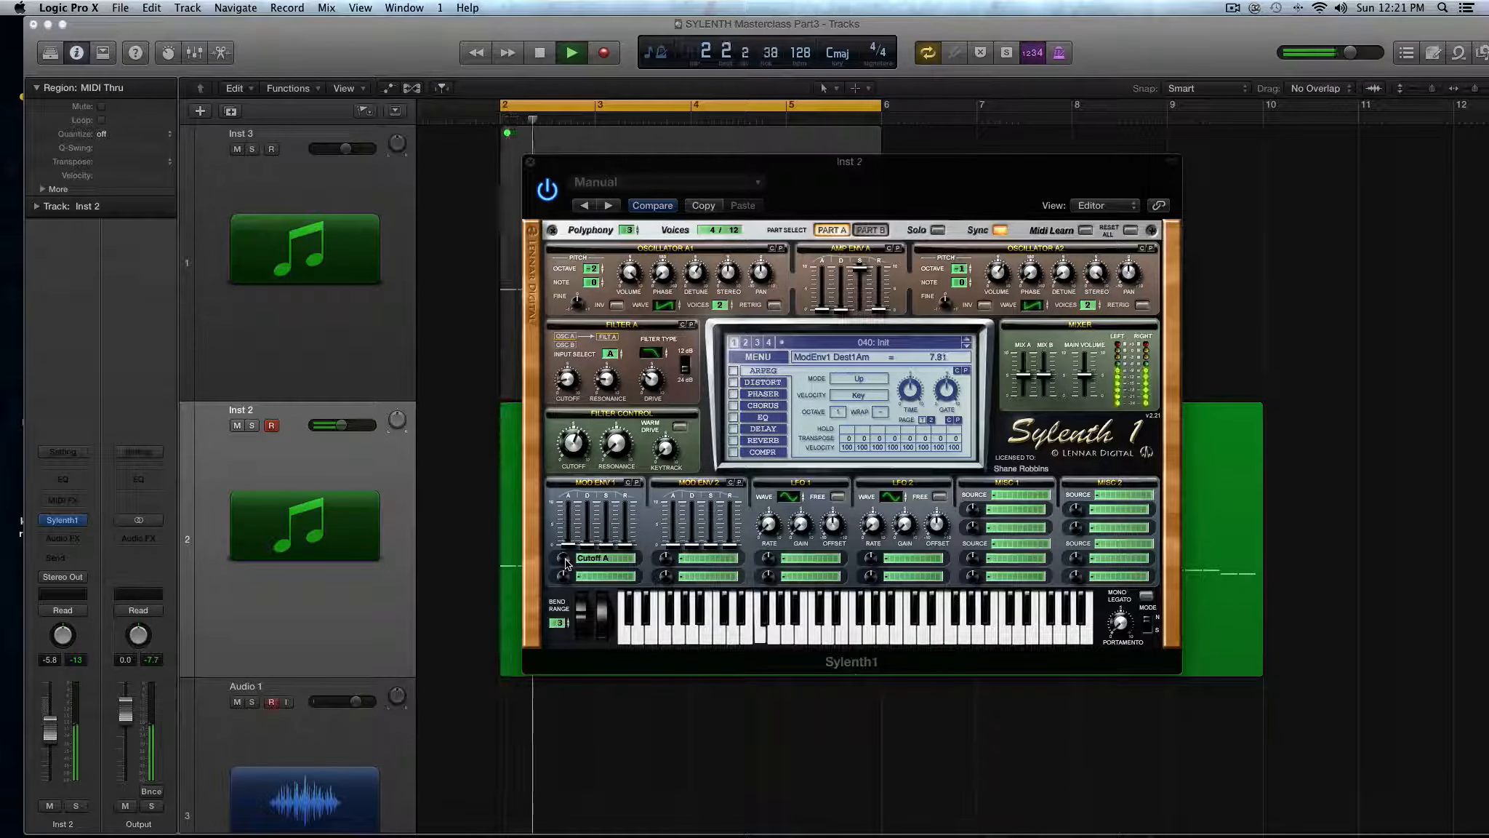
key(space)
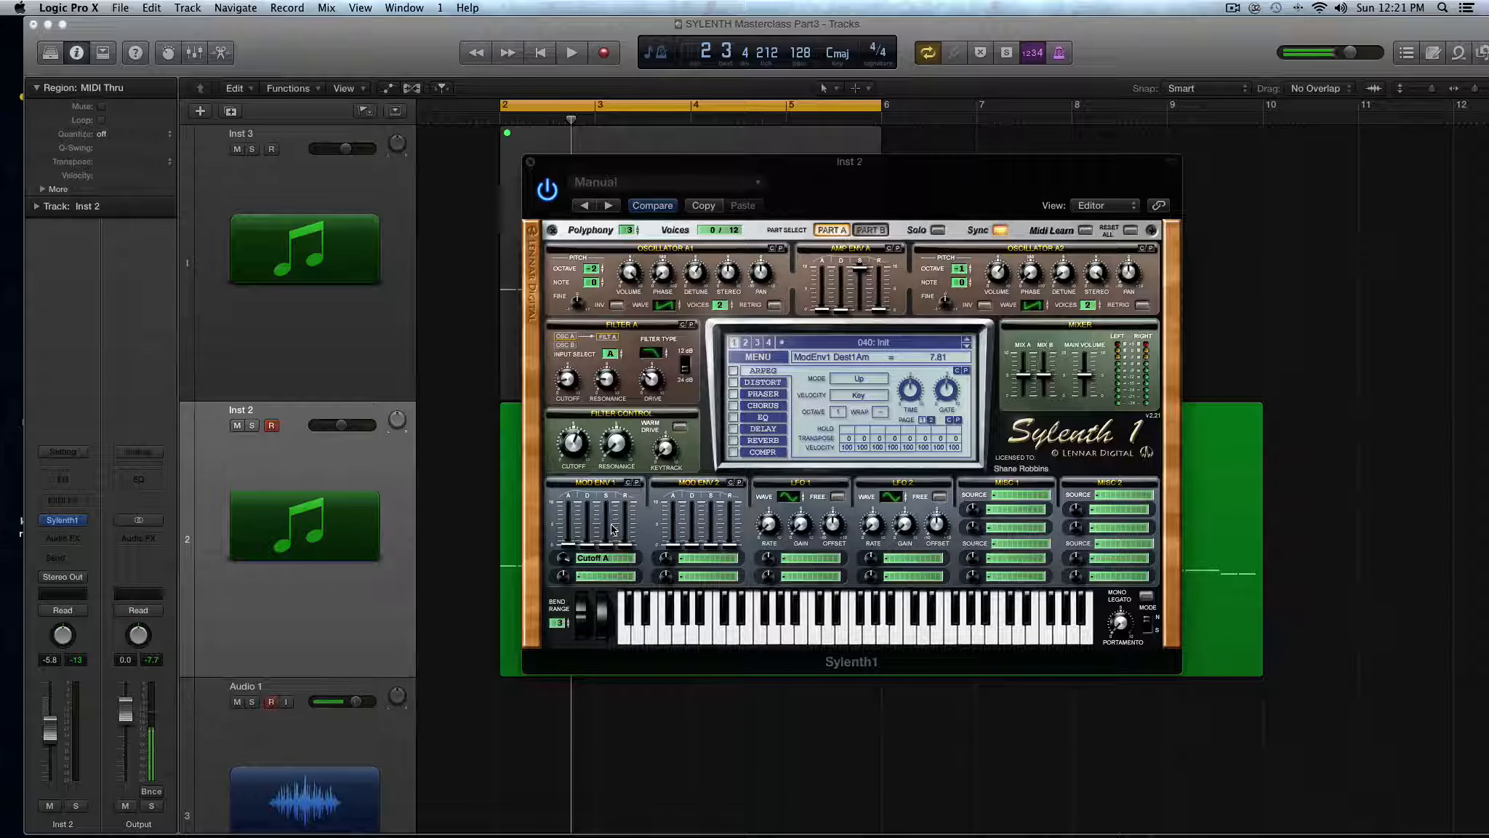
Step: Set Mod Env 1's decay to about 3.74 and play the loop with it
drag(588, 543, 594, 500)
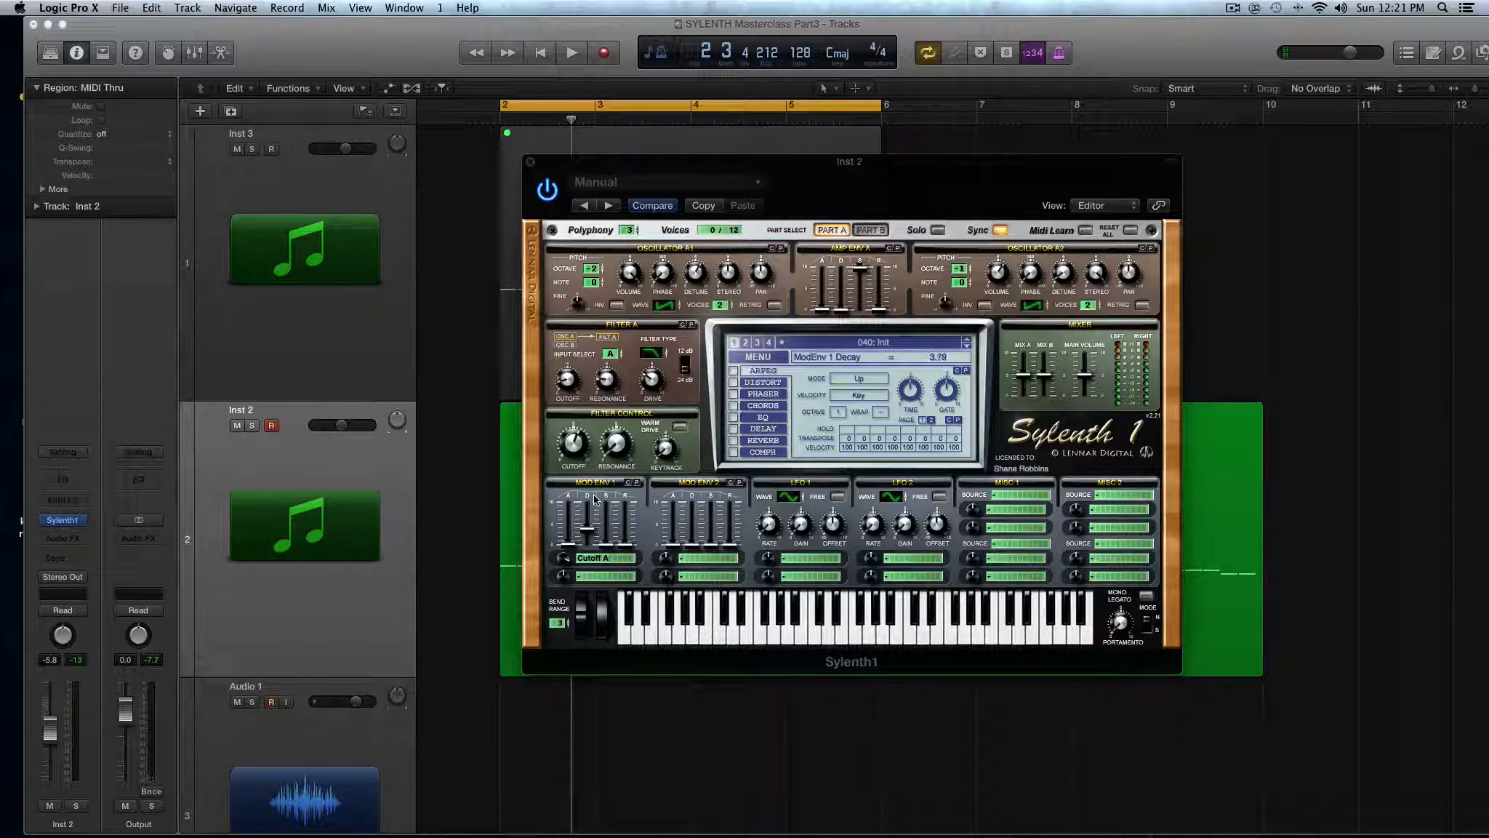
key(space)
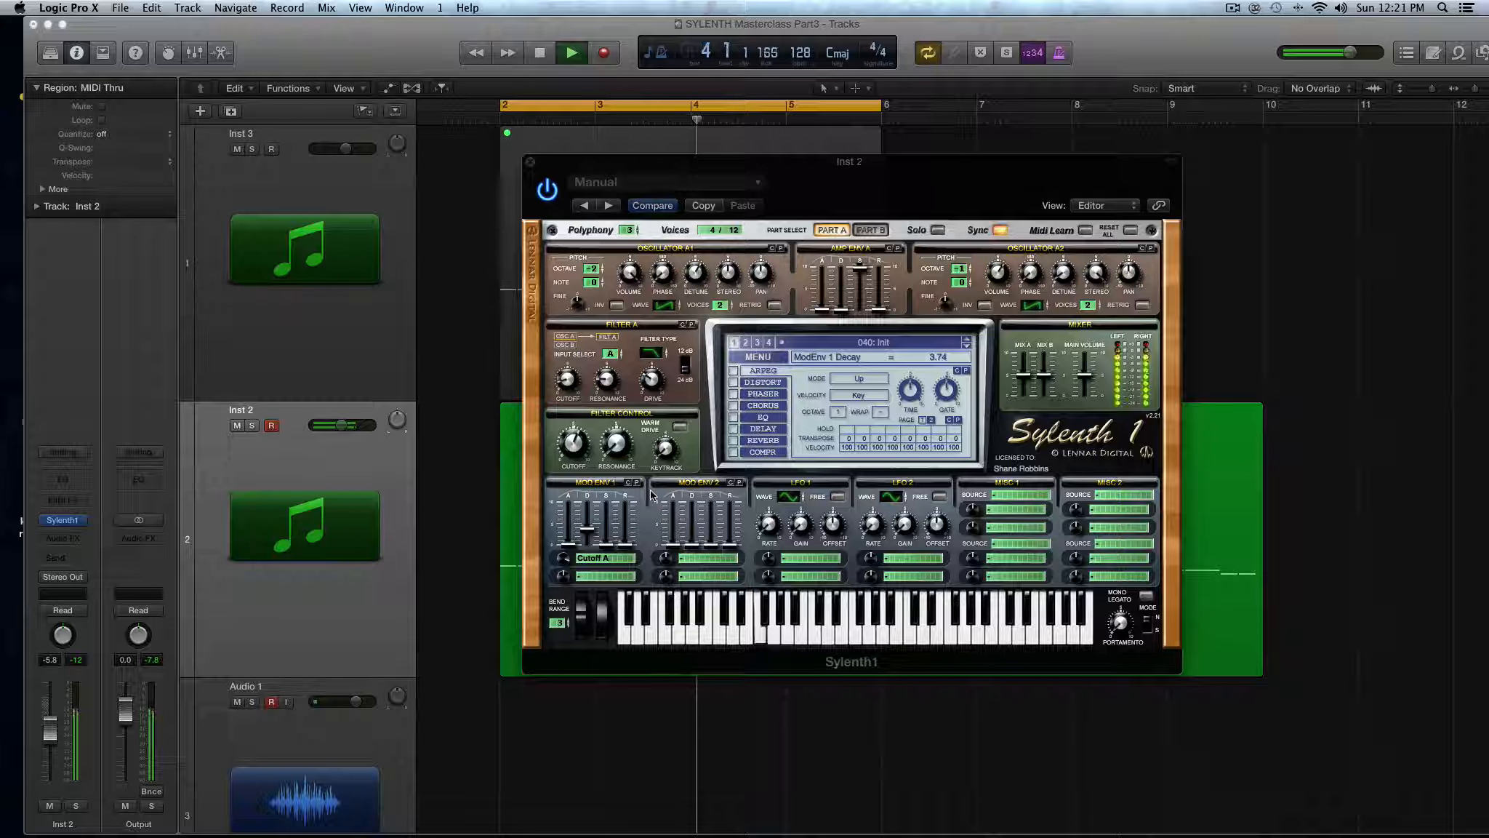
key(space)
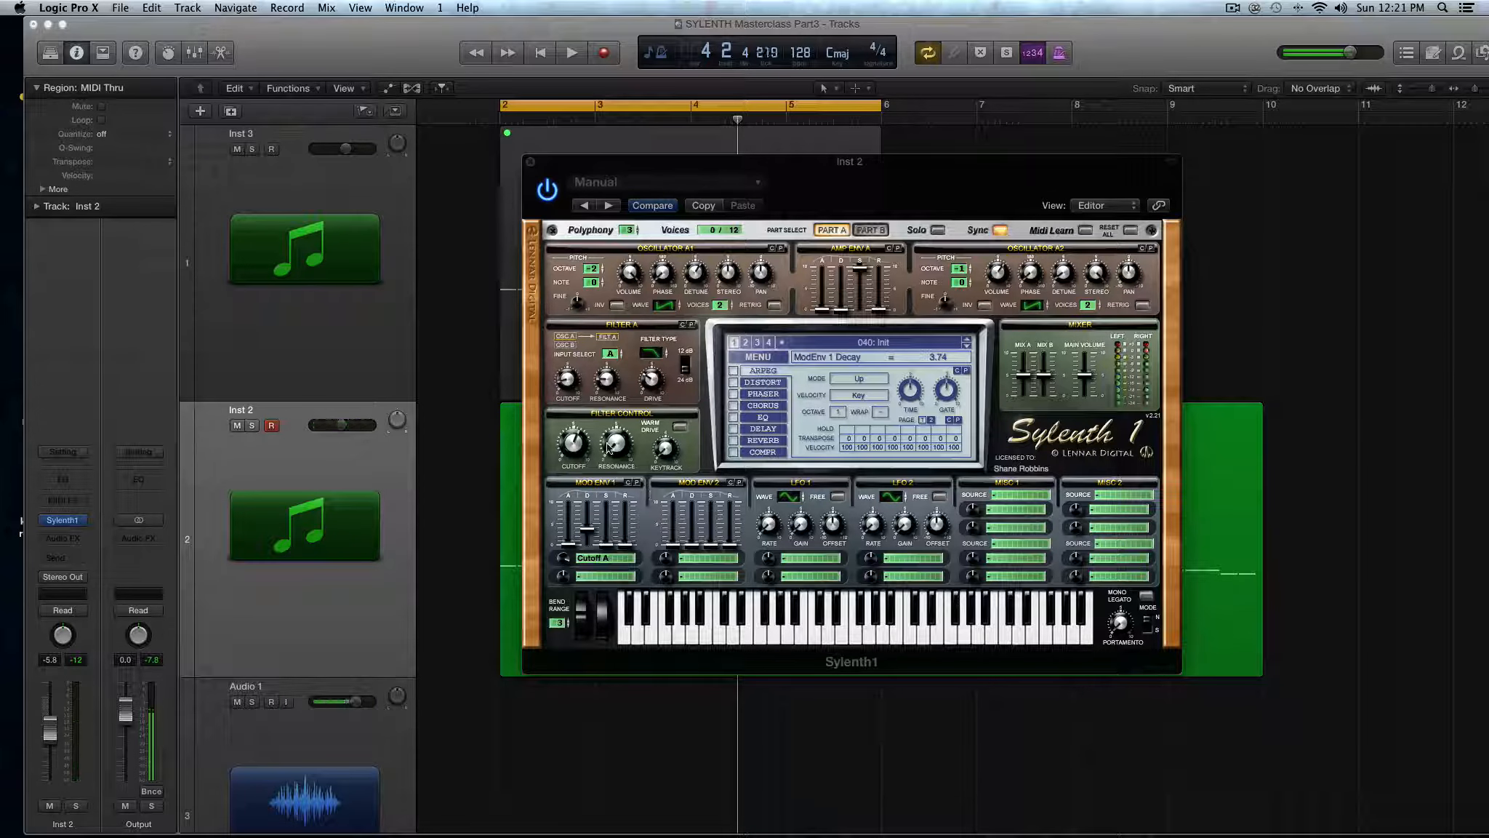
Step: Try different Filter A cutoff settings against the loop and bring the cutoff down to about 3.28 Hz
click(569, 386)
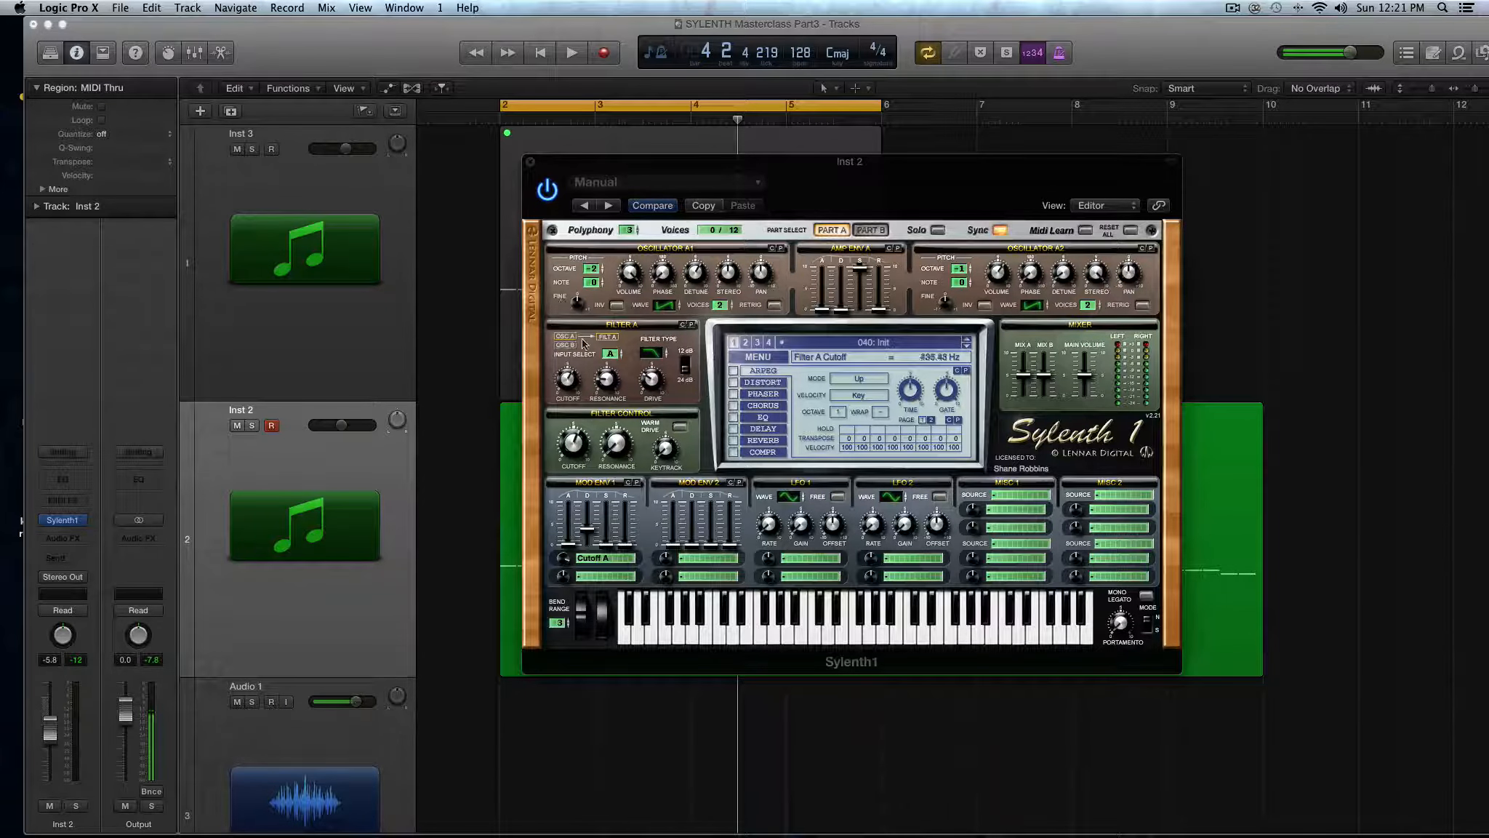
key(space)
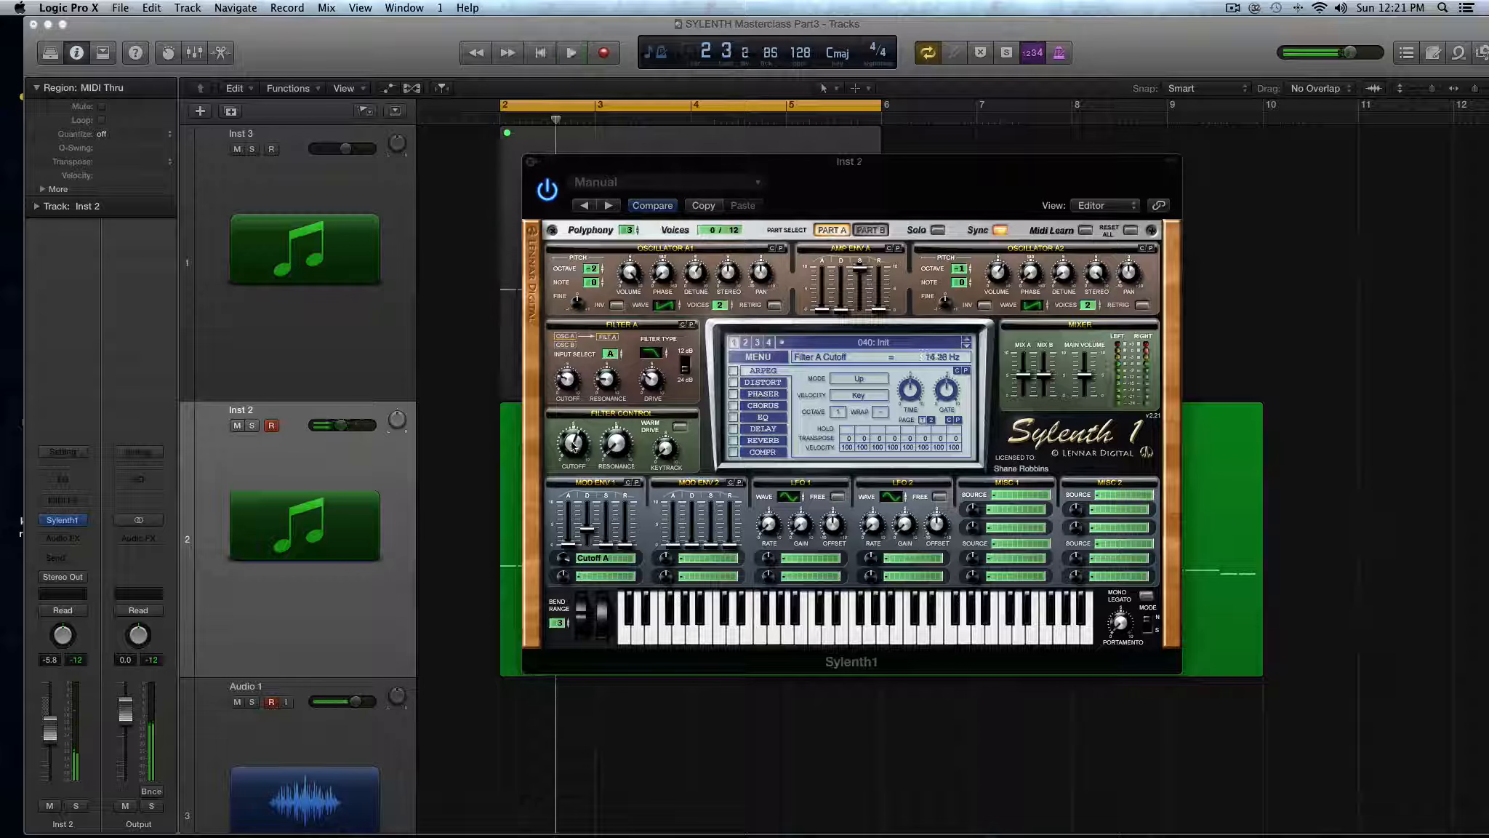
drag(573, 445, 574, 465)
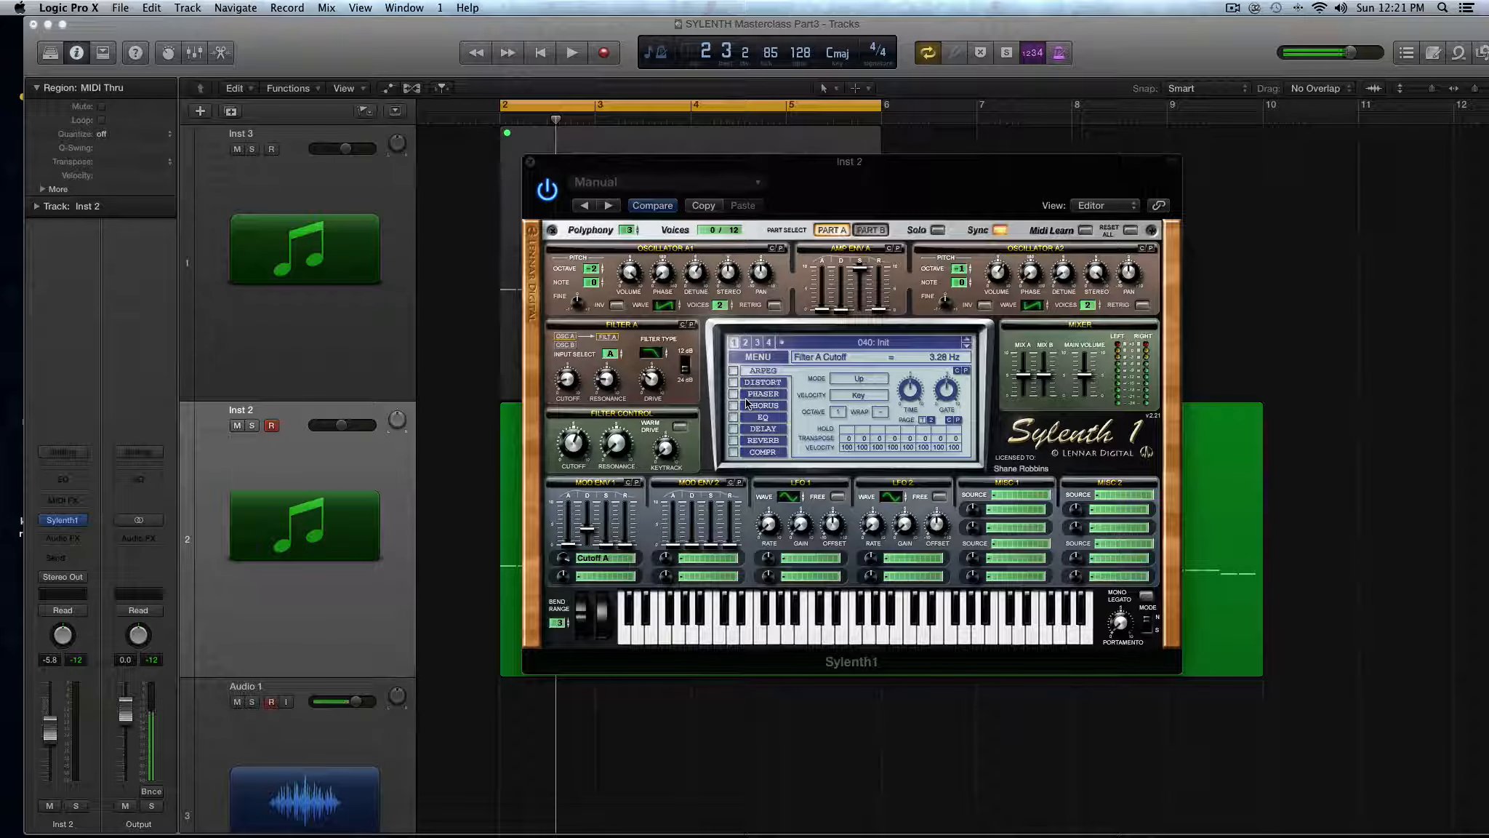
Step: Assign ModWheel to Cutoff AB in the first Misc 1 slot, raise its amount and test the wheel during playback
click(1010, 497)
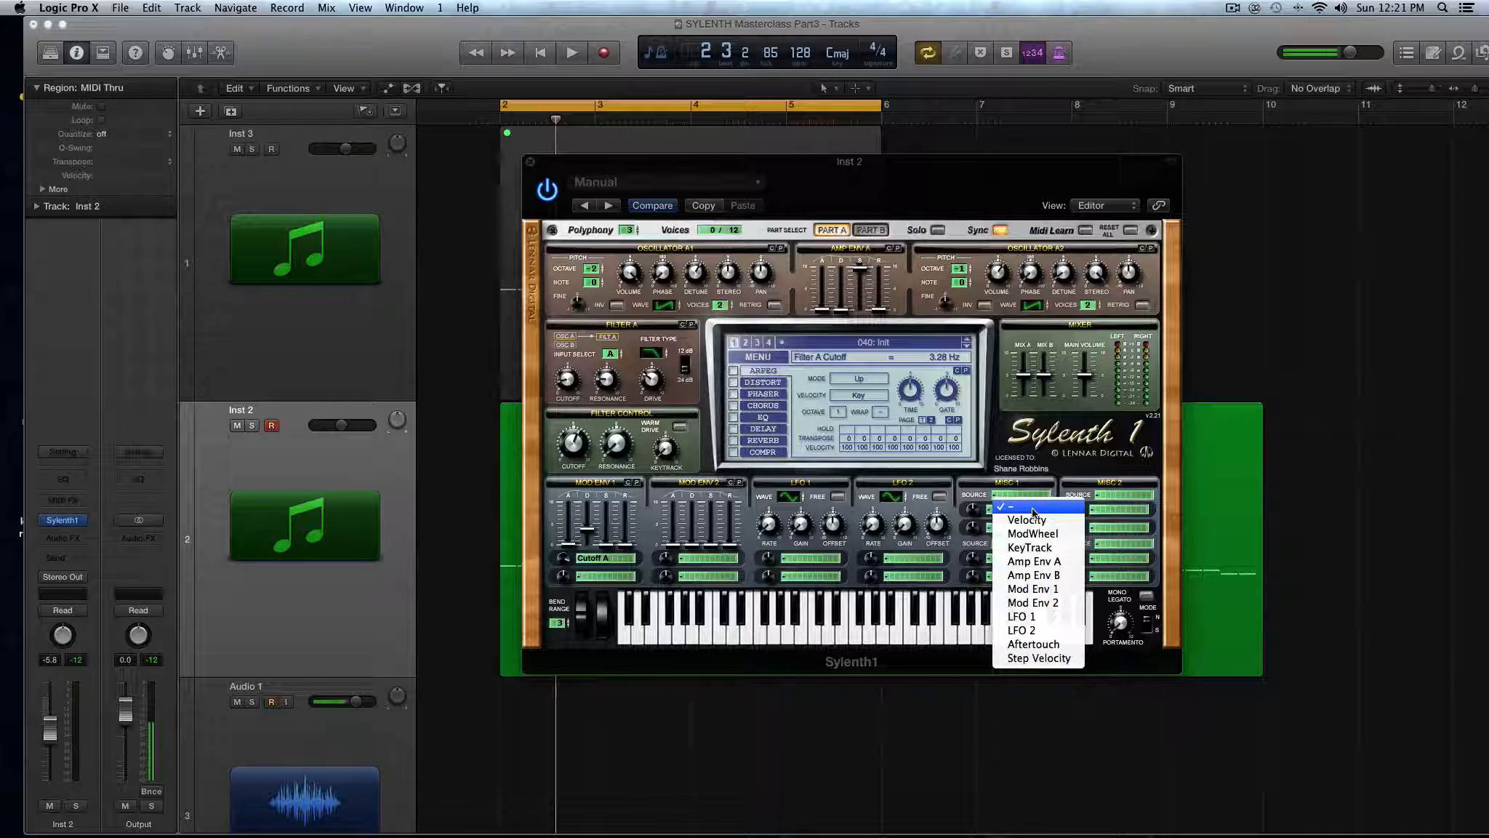
click(1061, 537)
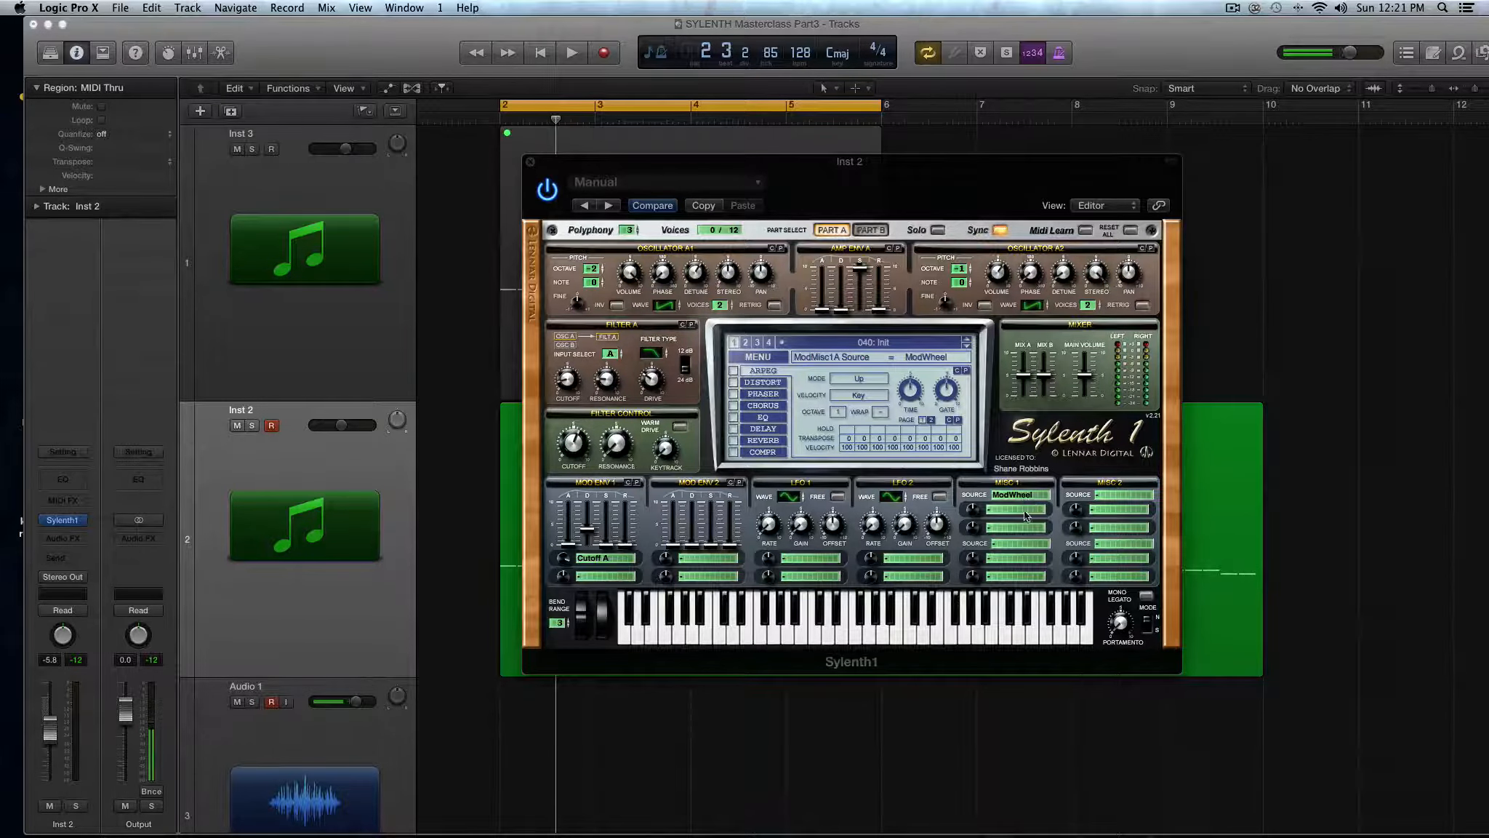
click(1026, 514)
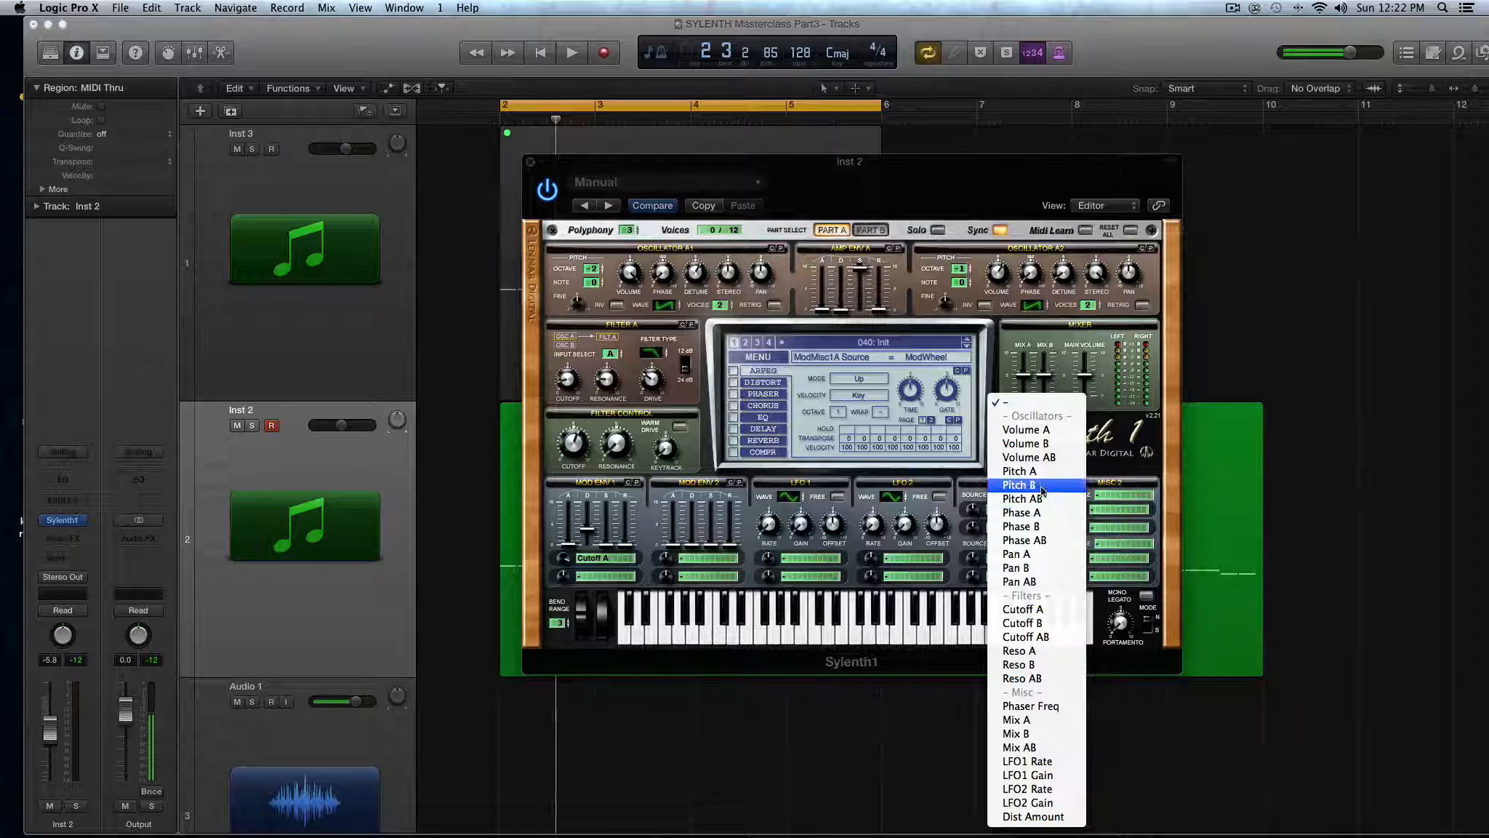
click(1025, 636)
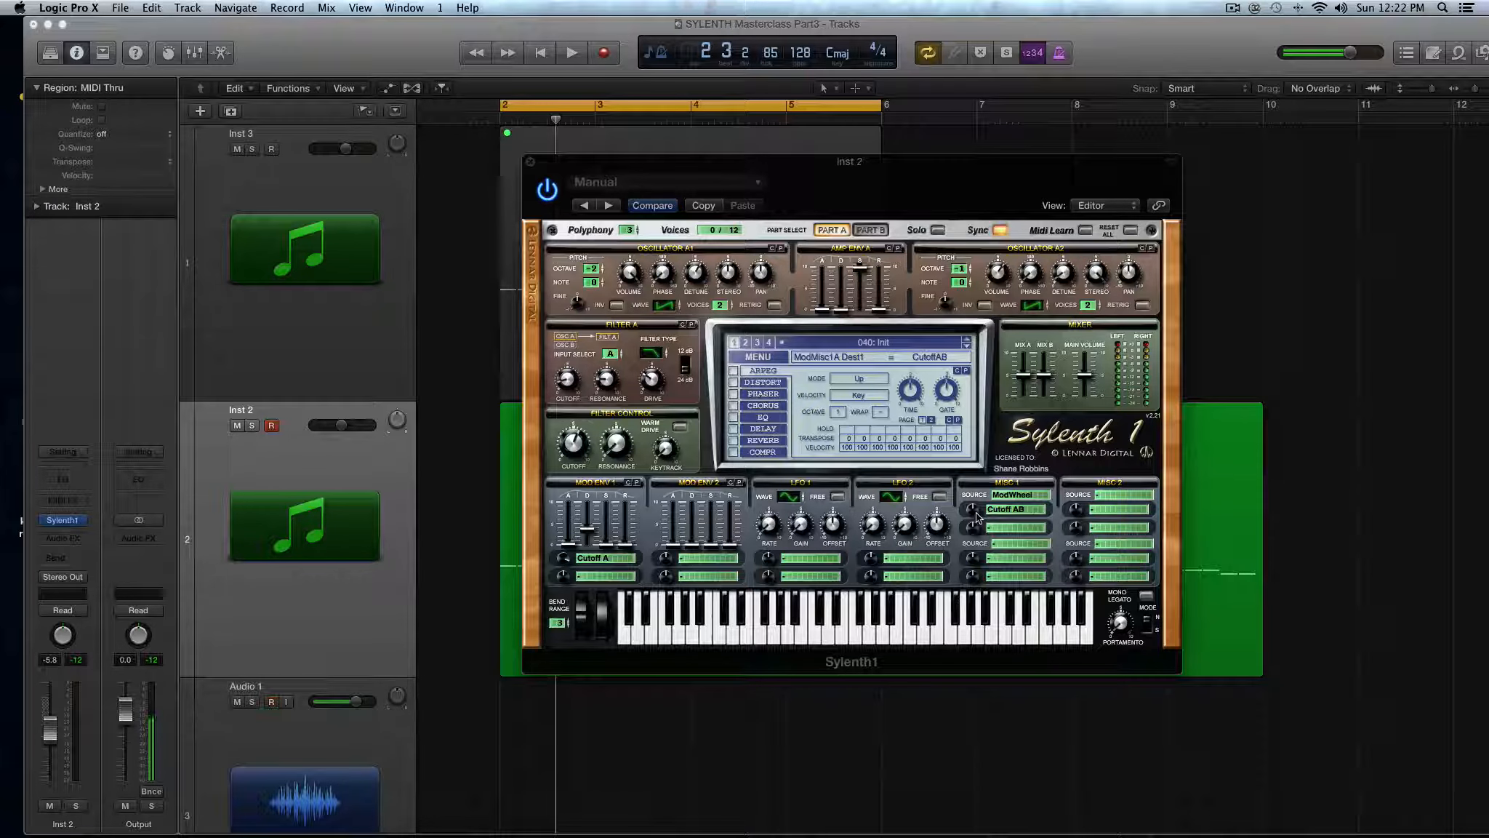
drag(978, 512, 977, 471)
key(space)
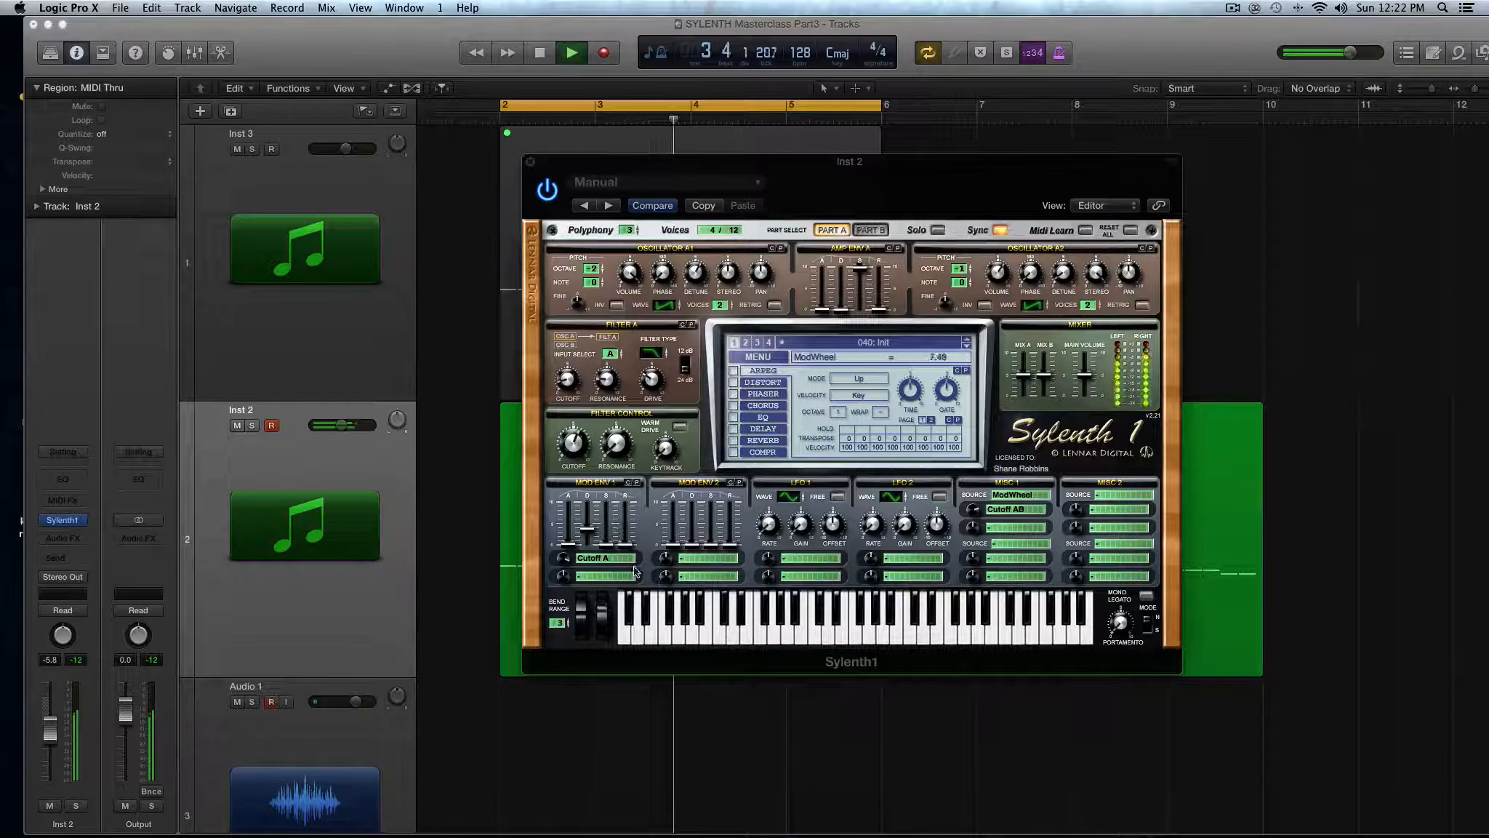
key(space)
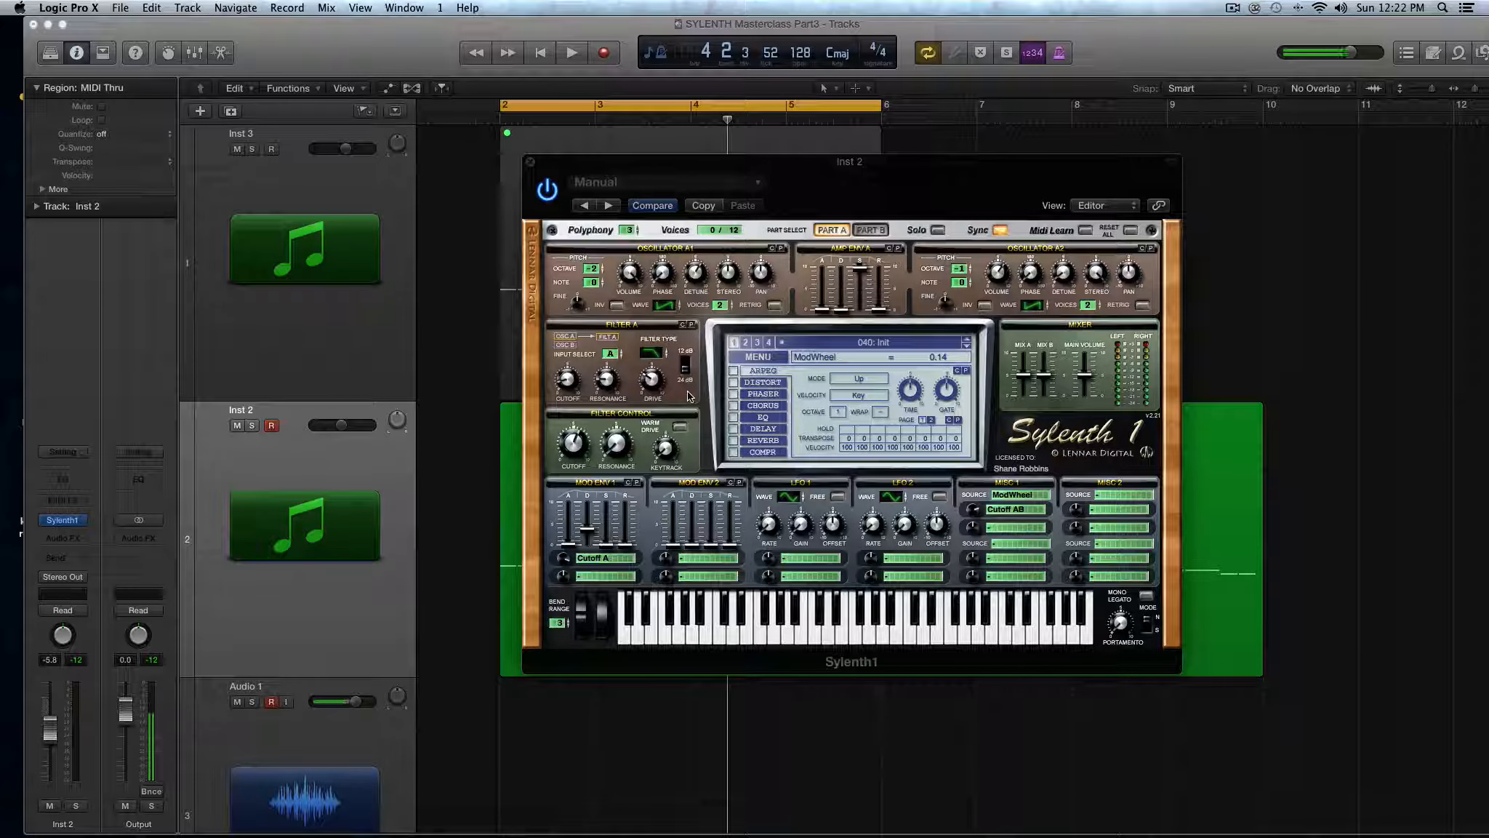
Step: Turn on the EQ and reverb effects
click(765, 420)
click(733, 417)
click(756, 430)
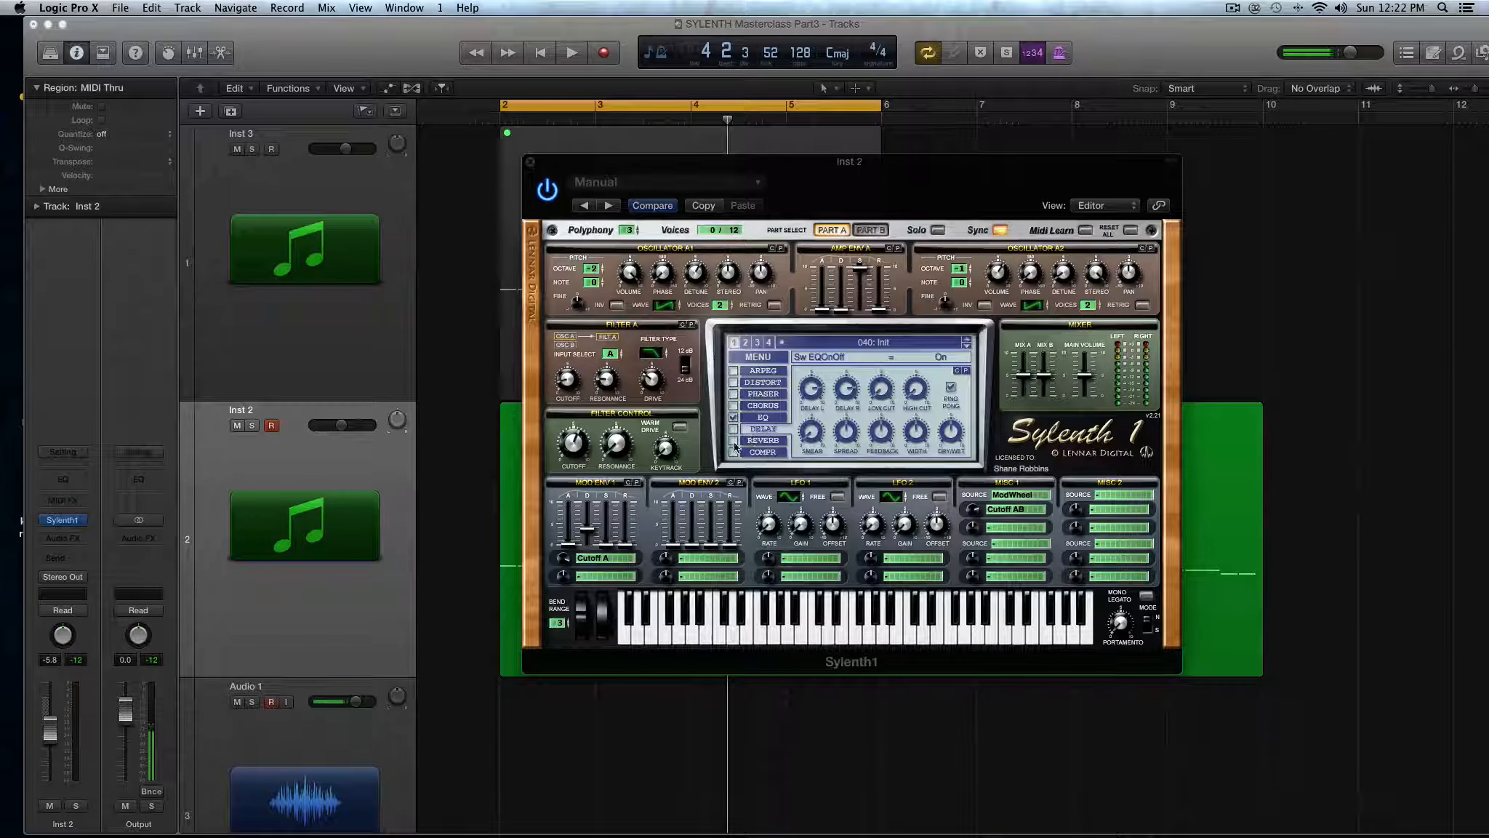
click(733, 439)
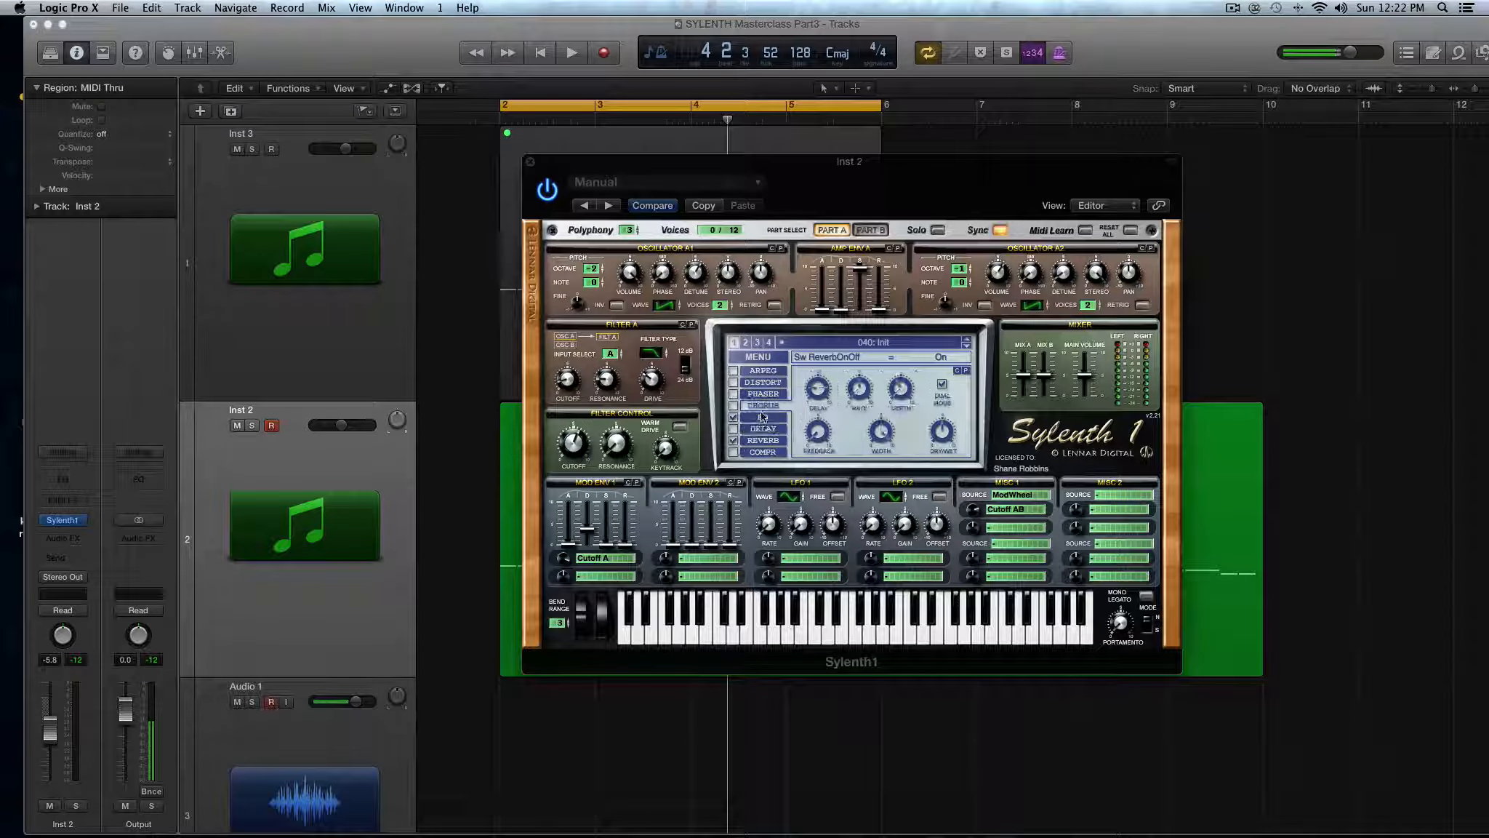
Step: Set the EQ bass to 6.79 dB and its frequency to 191.52 Hz, and audition with the reverb off
click(762, 418)
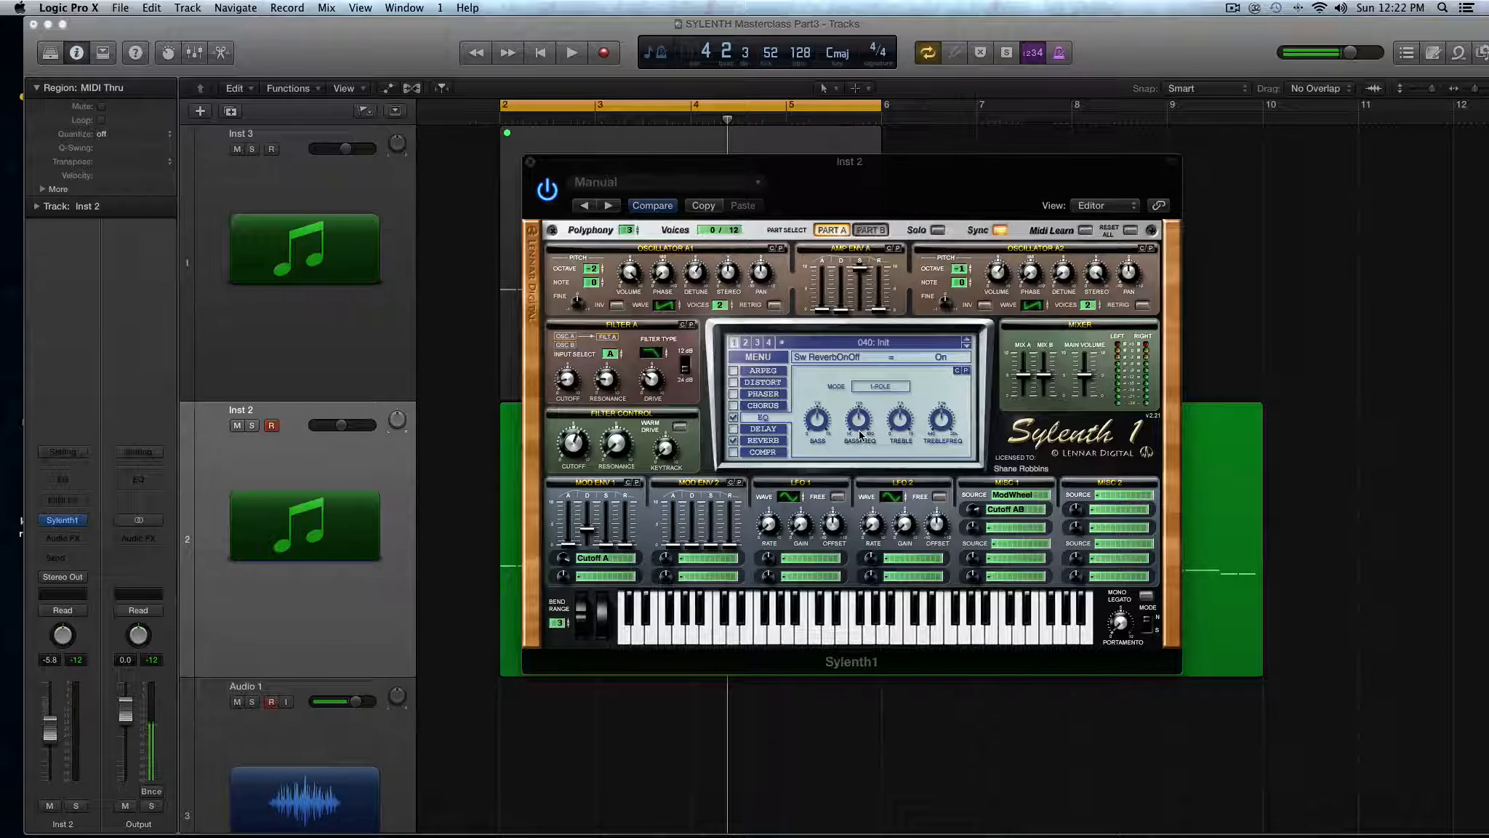
drag(814, 420, 812, 426)
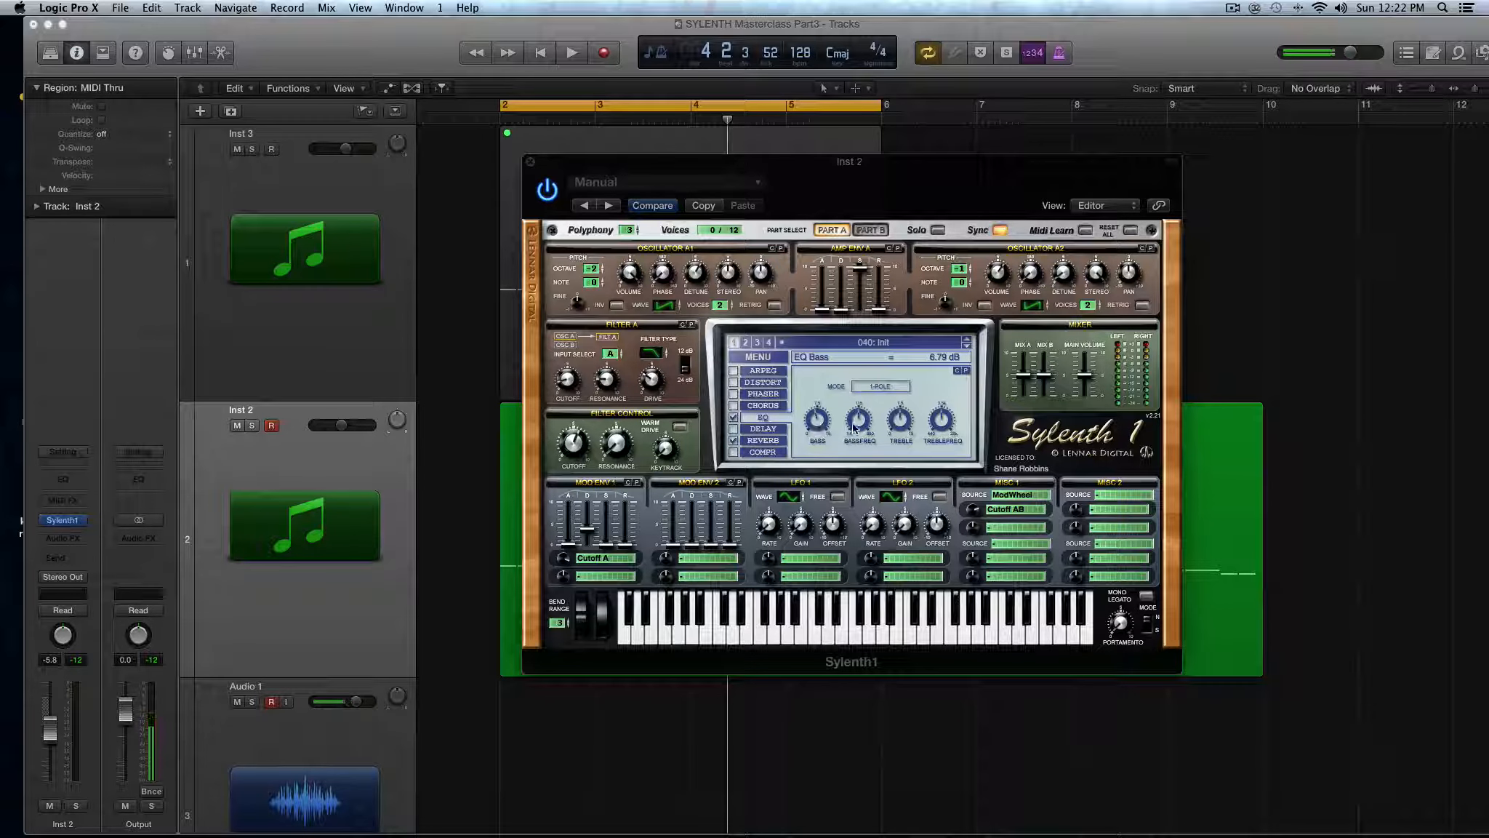
drag(855, 429, 858, 405)
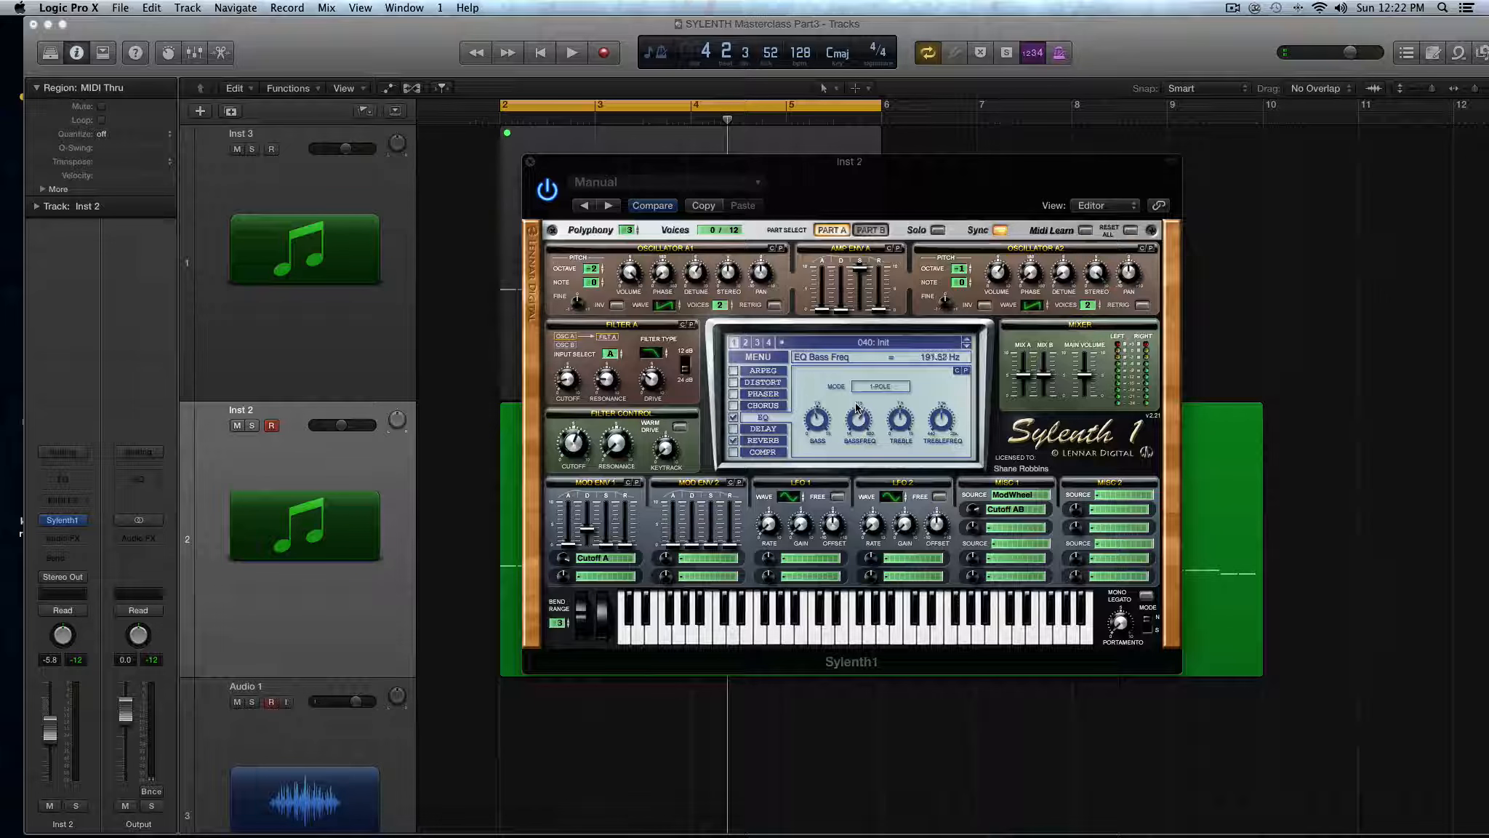
key(space)
click(734, 441)
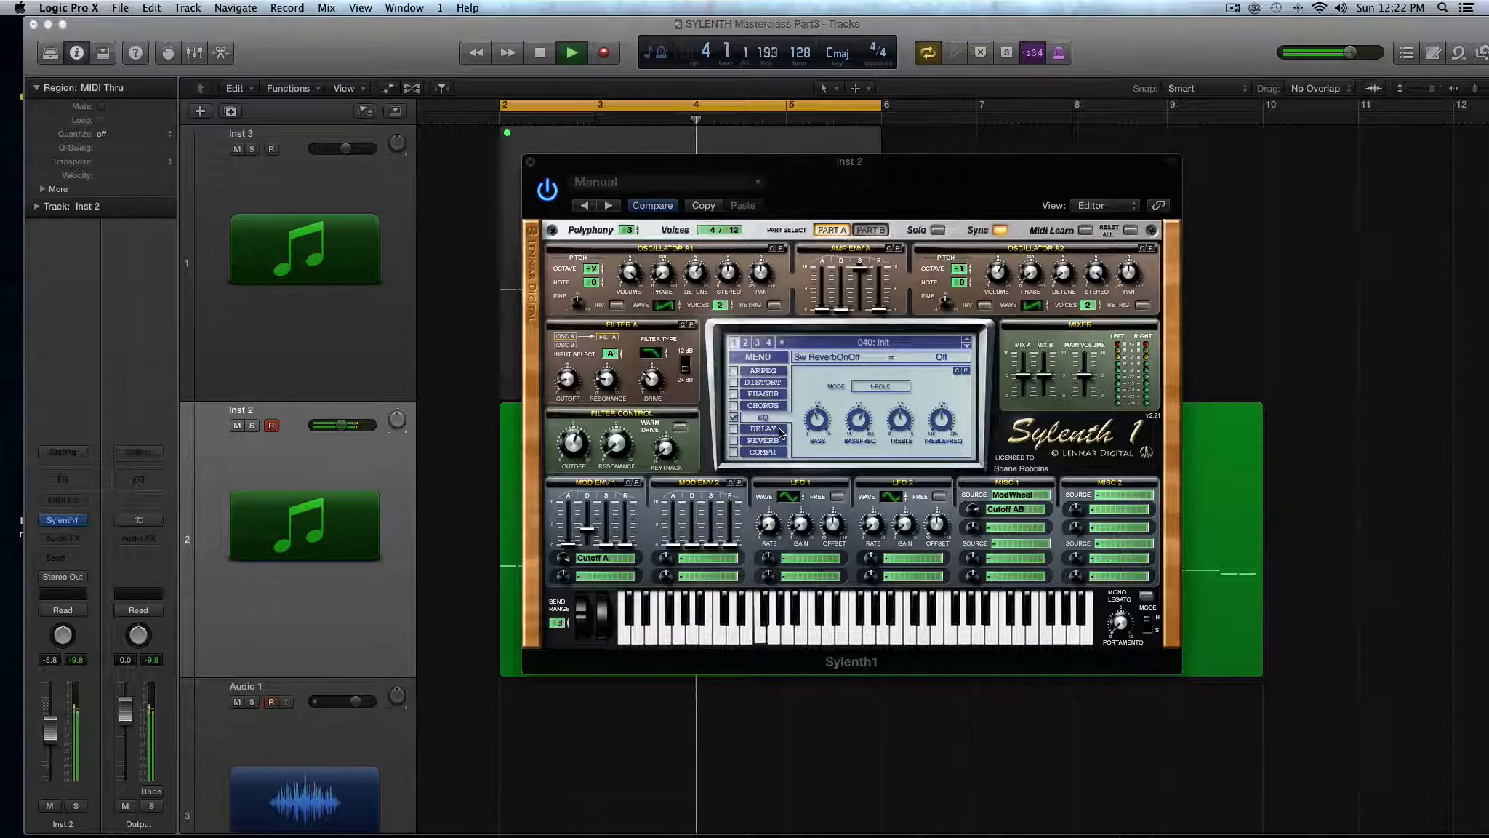
key(space)
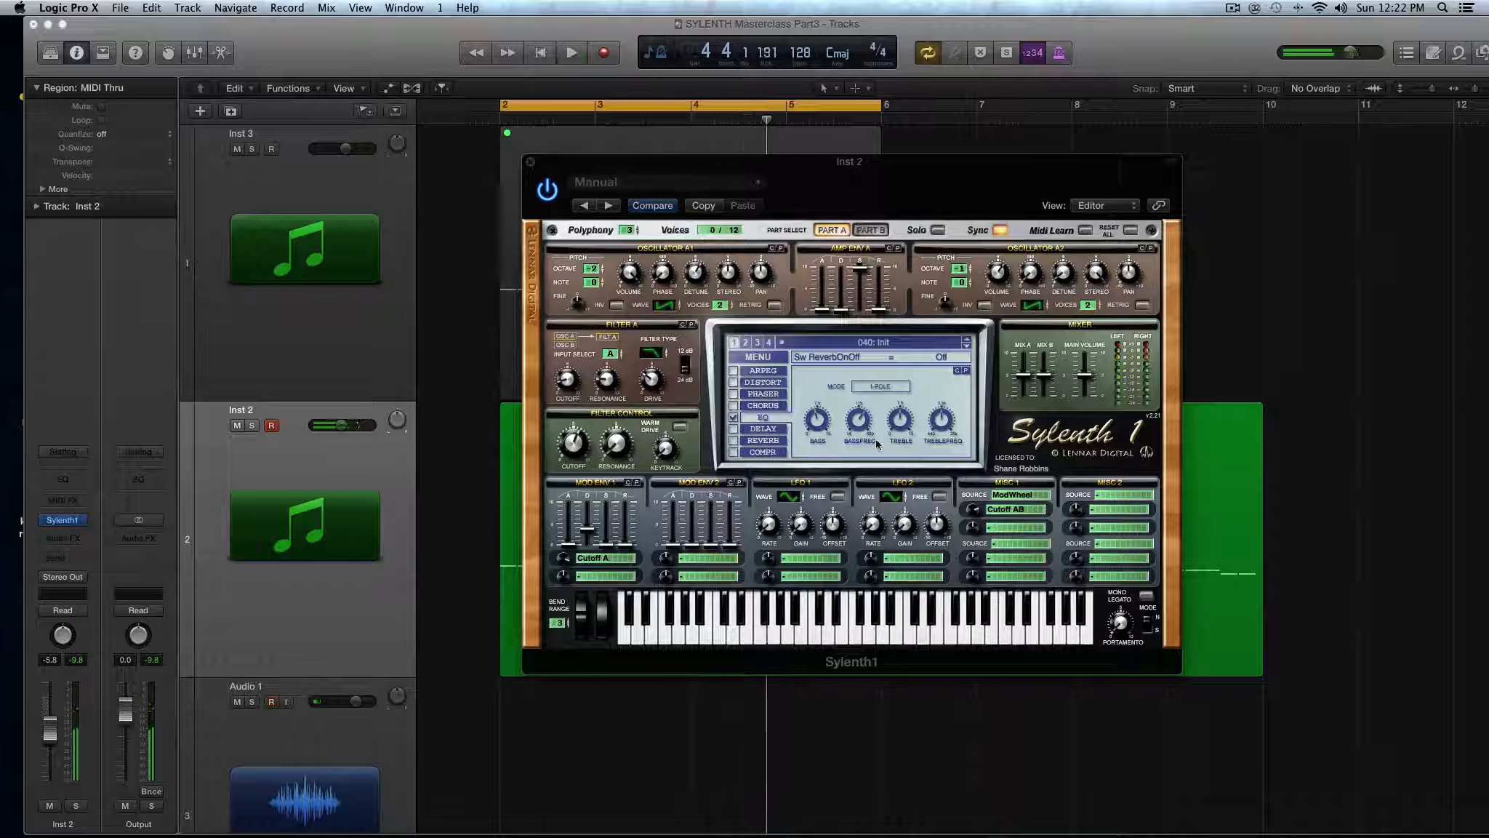
Step: Set the EQ treble to 11.93 dB and its frequency to 2721.02 Hz, and play the loop
drag(900, 420, 898, 387)
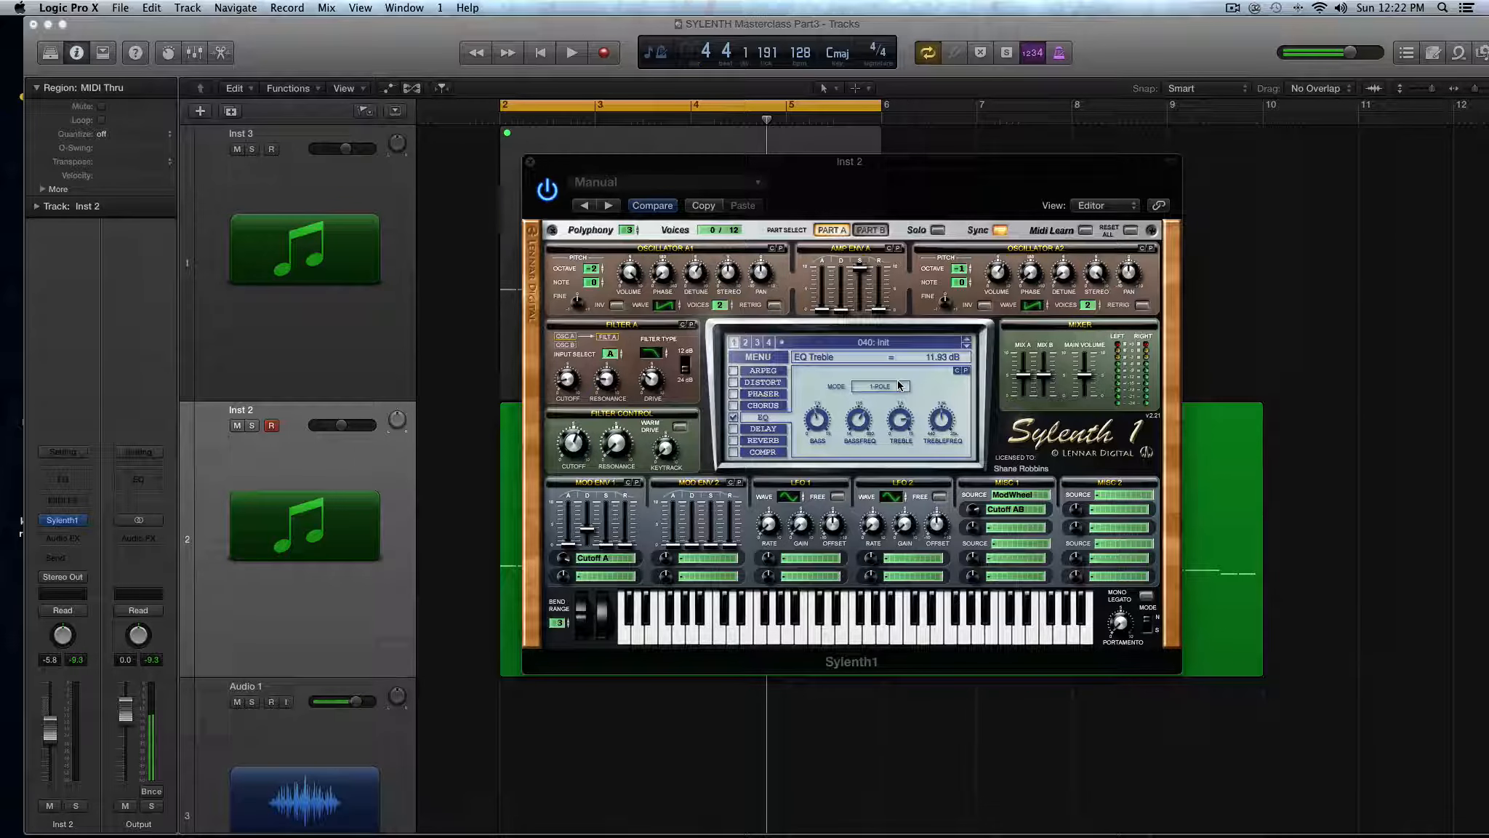
drag(940, 422, 941, 433)
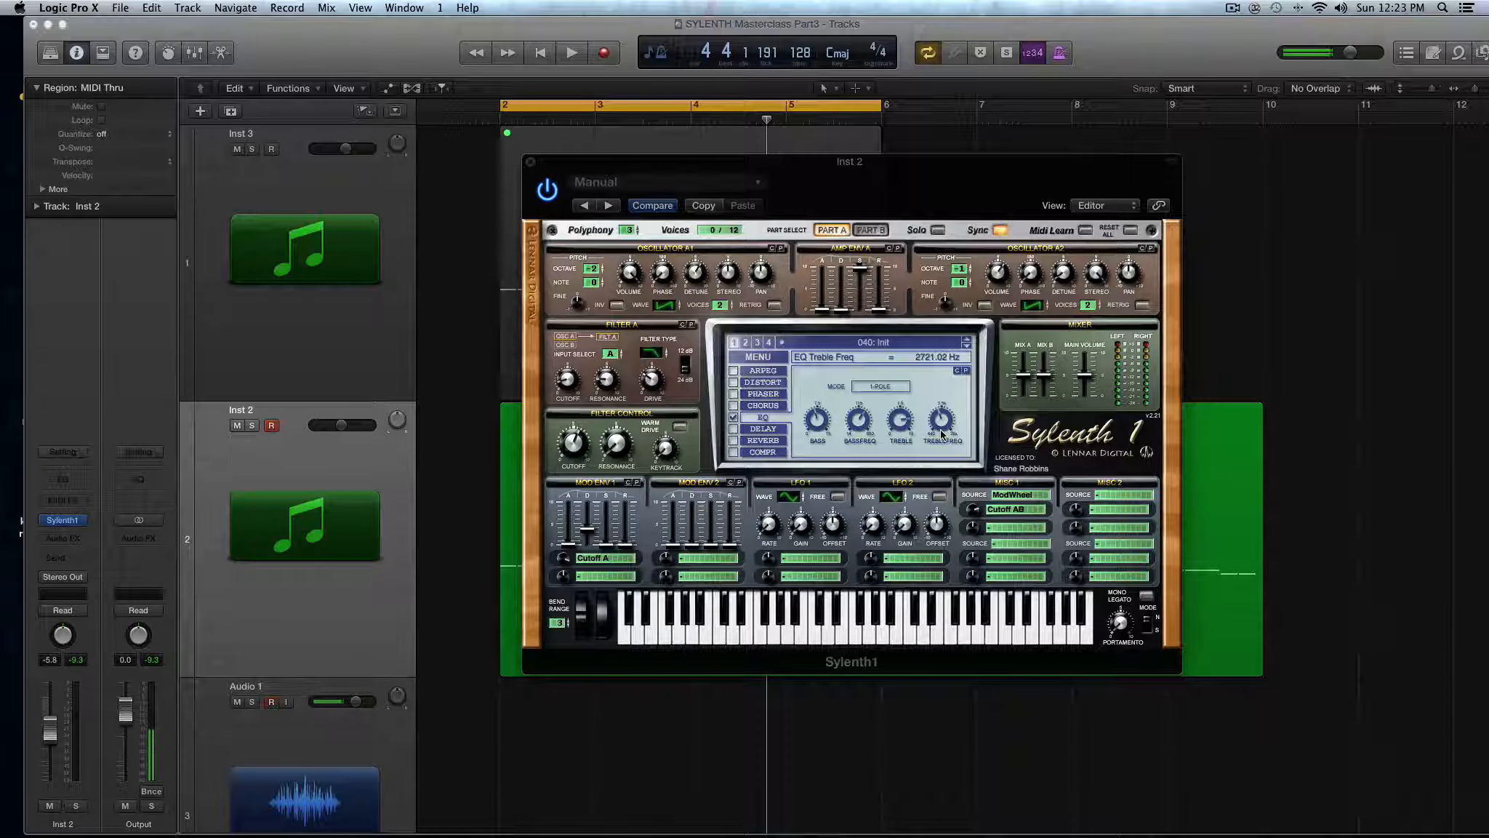
key(space)
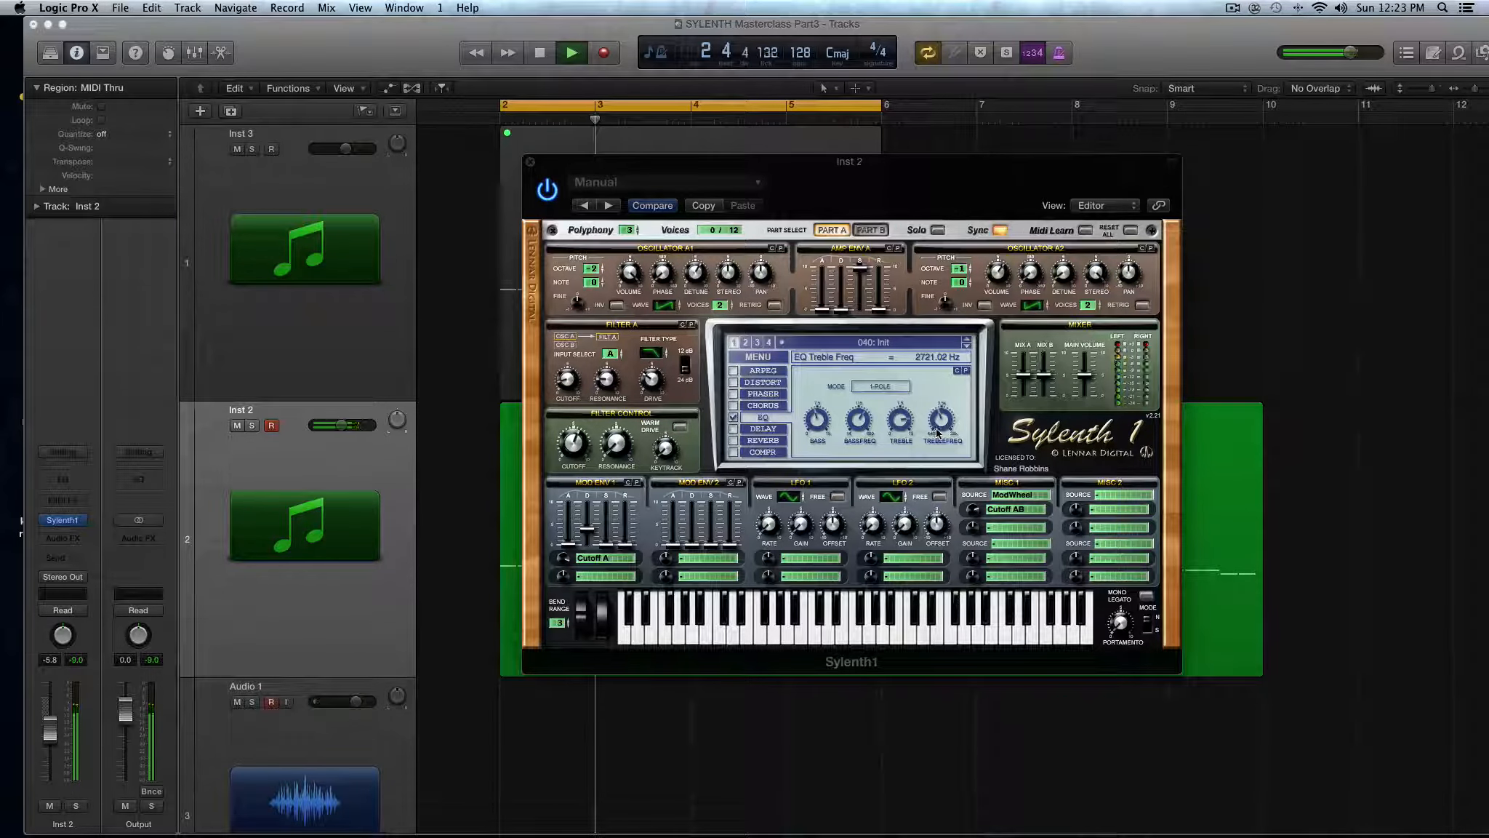
key(space)
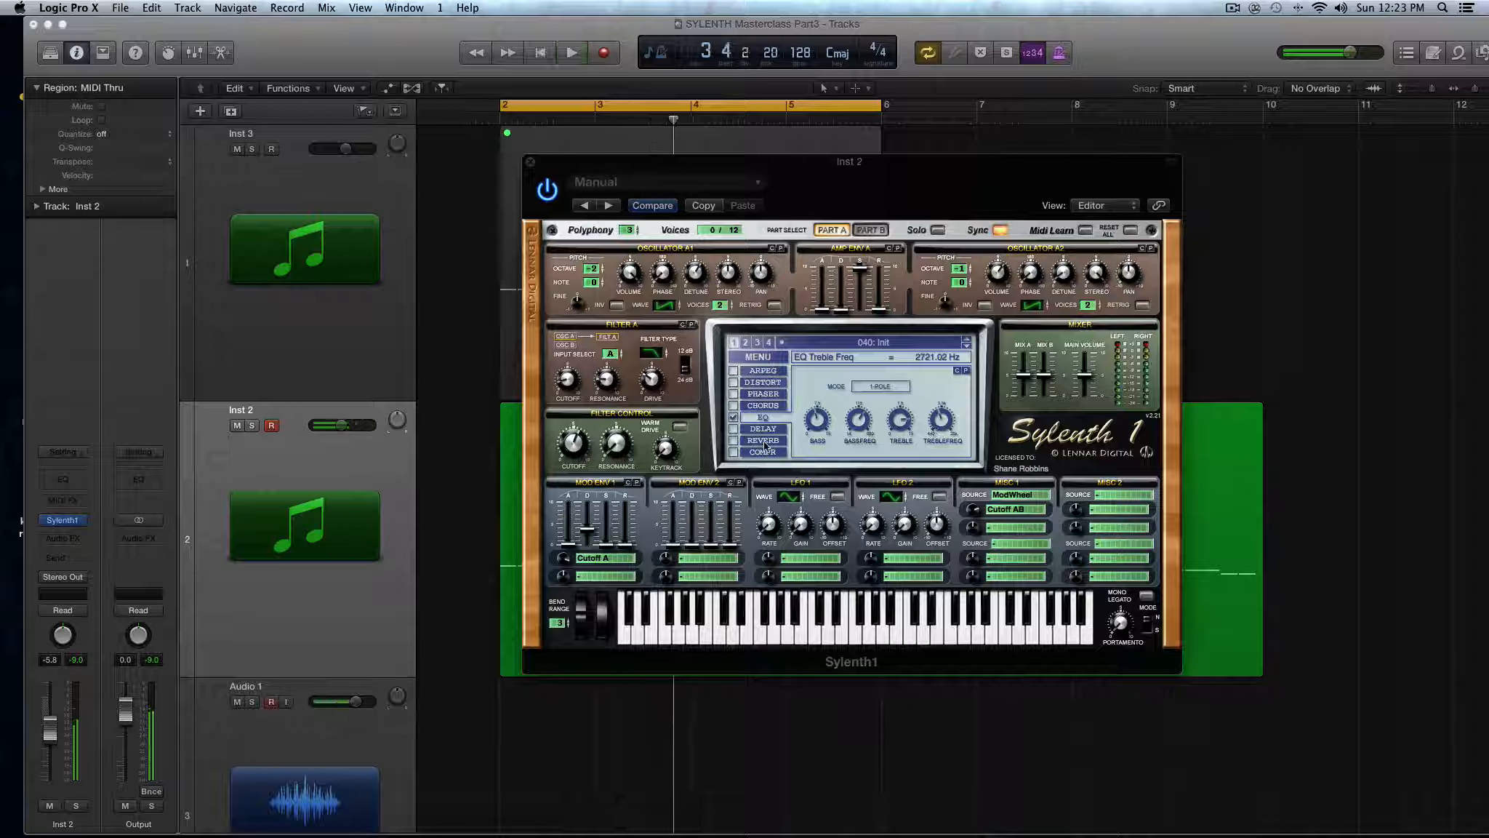
Step: Turn on the reverb with a predelay of 60.95 ms, damp 6.05 and size 6.36
click(765, 445)
click(735, 439)
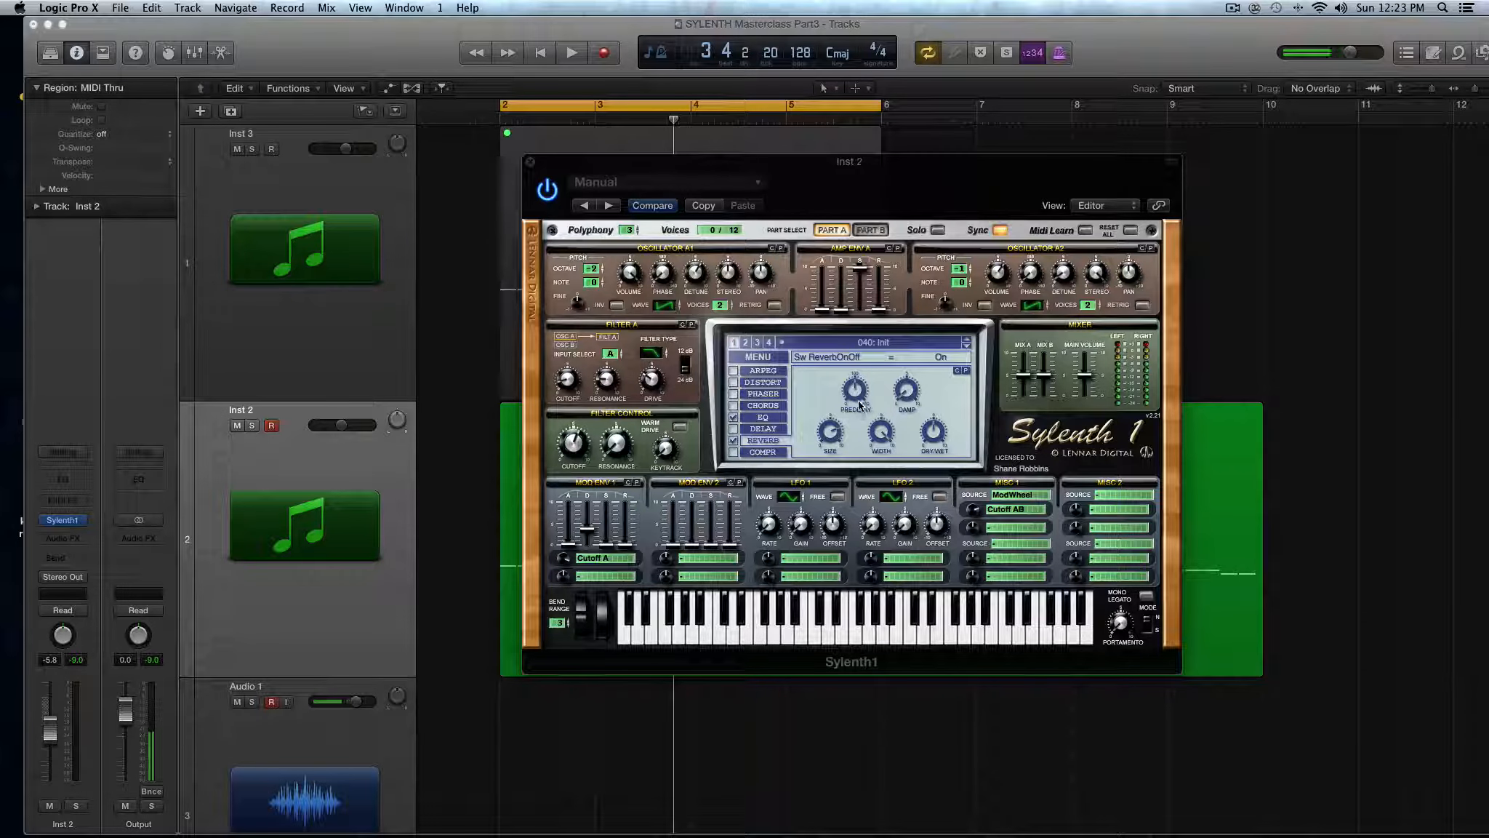
drag(858, 398, 858, 430)
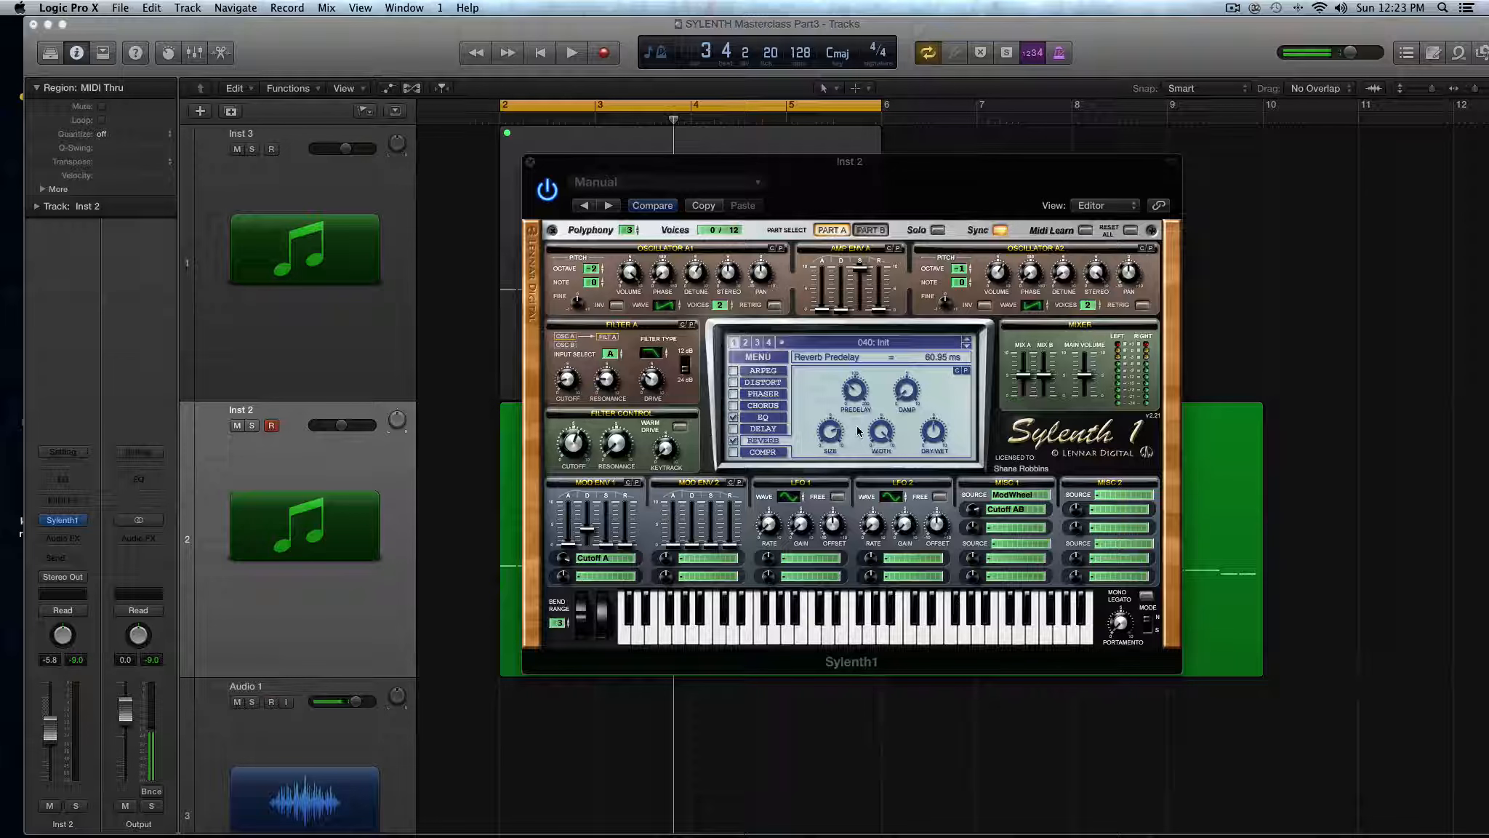
drag(909, 402, 908, 308)
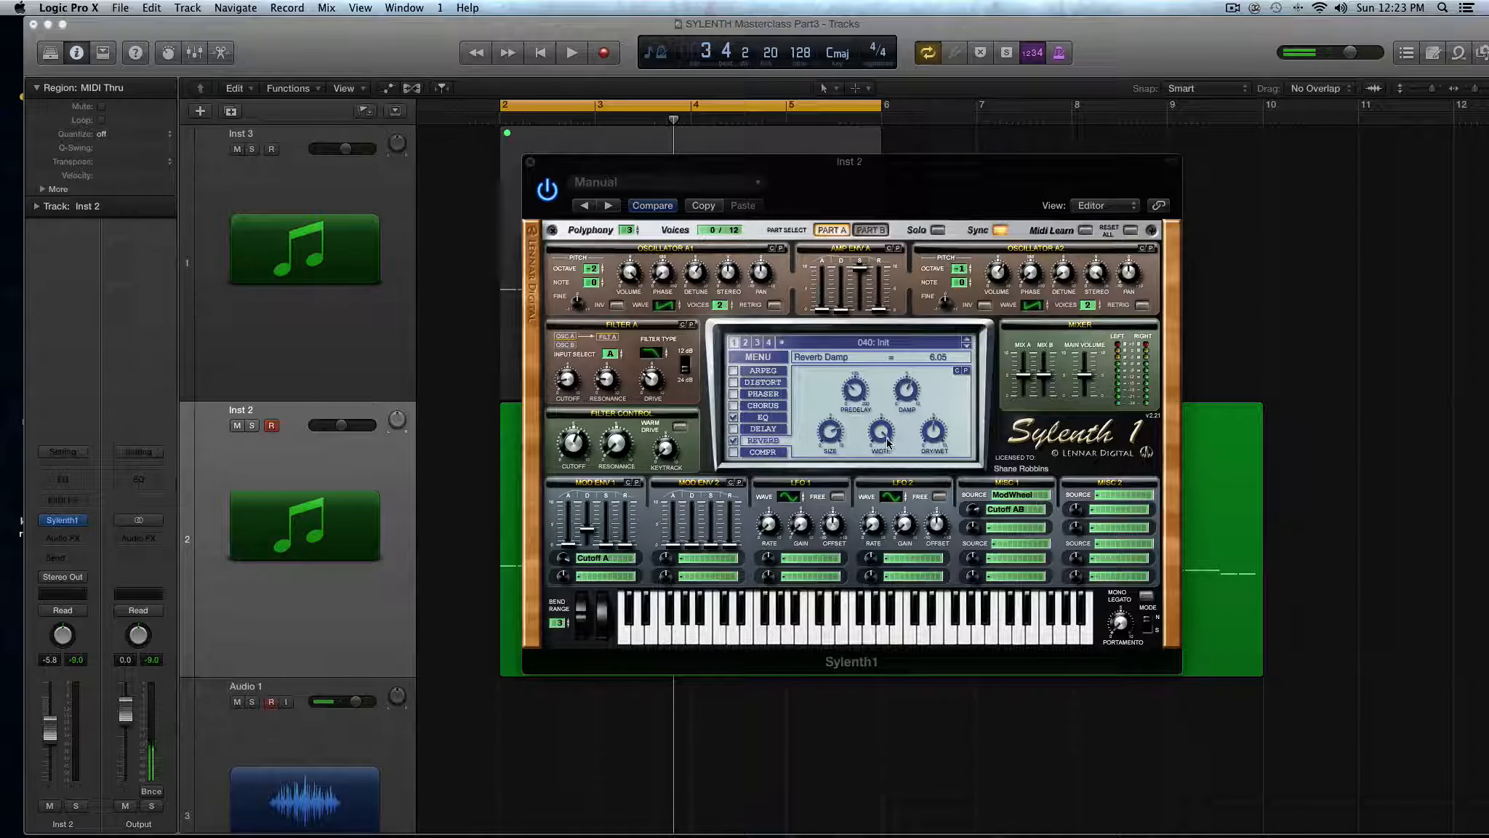
click(829, 437)
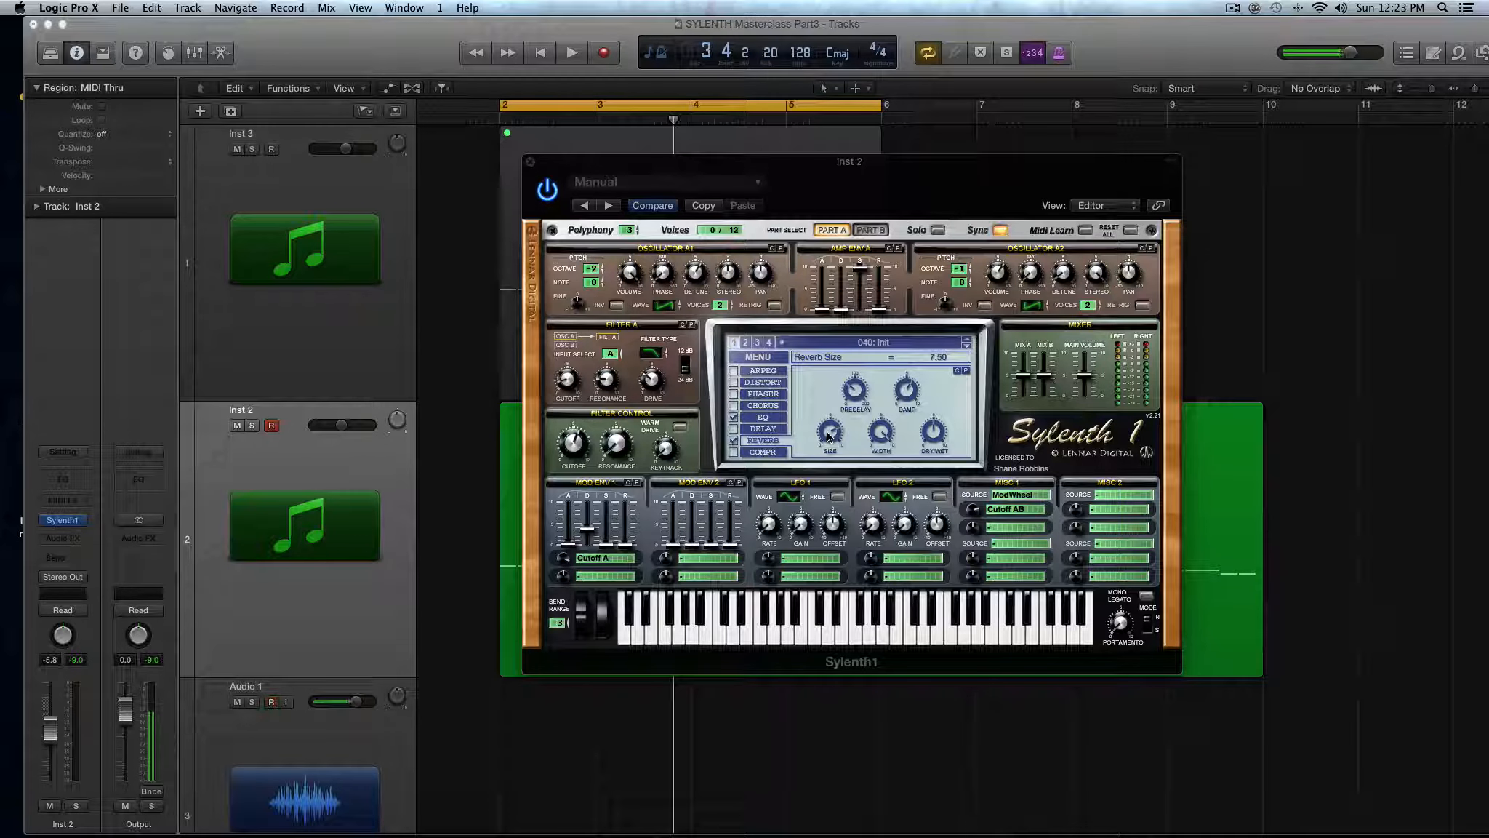
drag(828, 435, 828, 452)
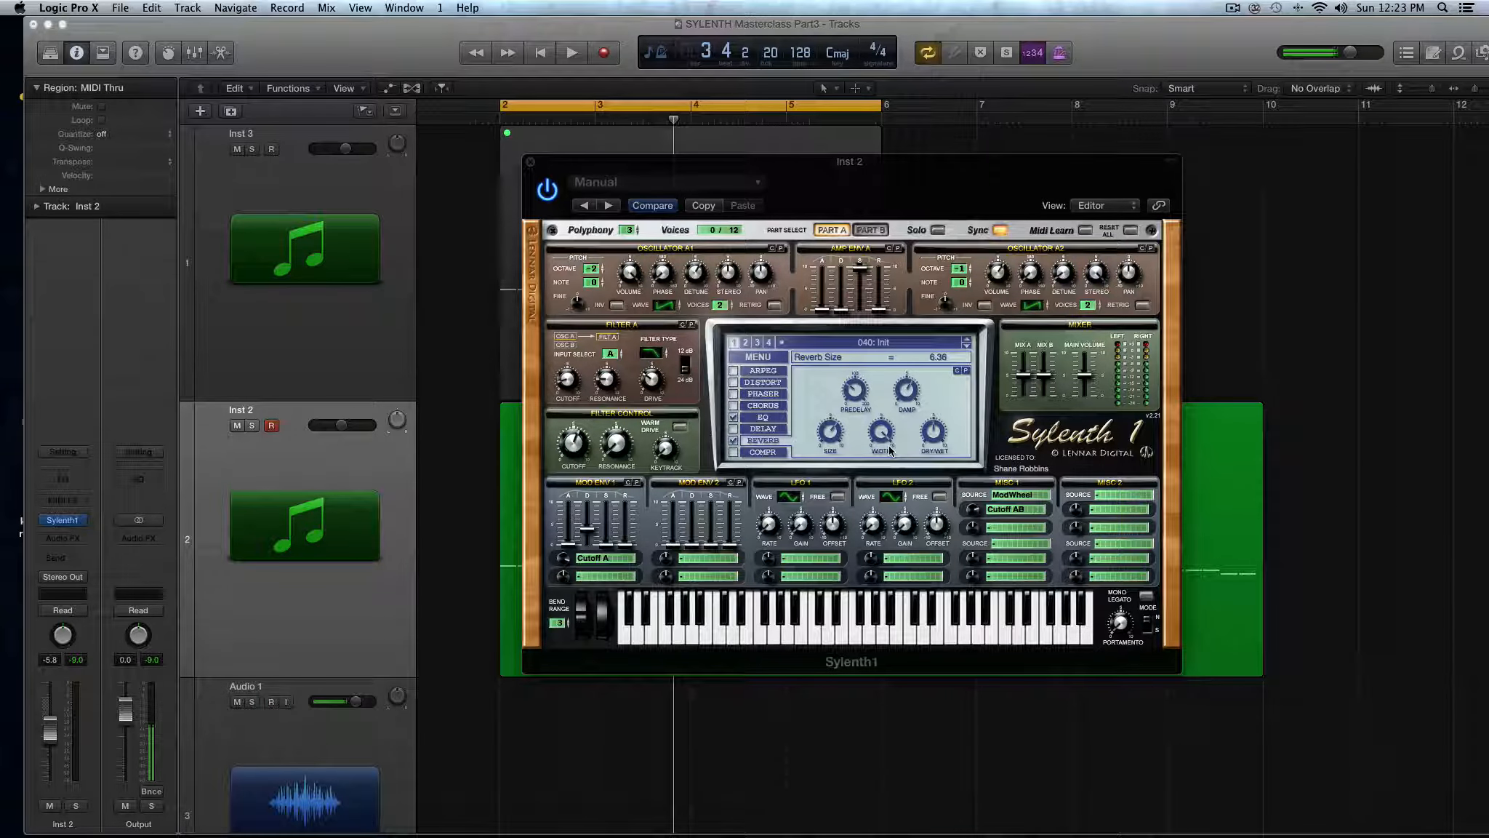
Step: Set the reverb's dry/wet to about 28.10 % while playing the loop, and close the synth window
click(934, 434)
drag(934, 434, 931, 466)
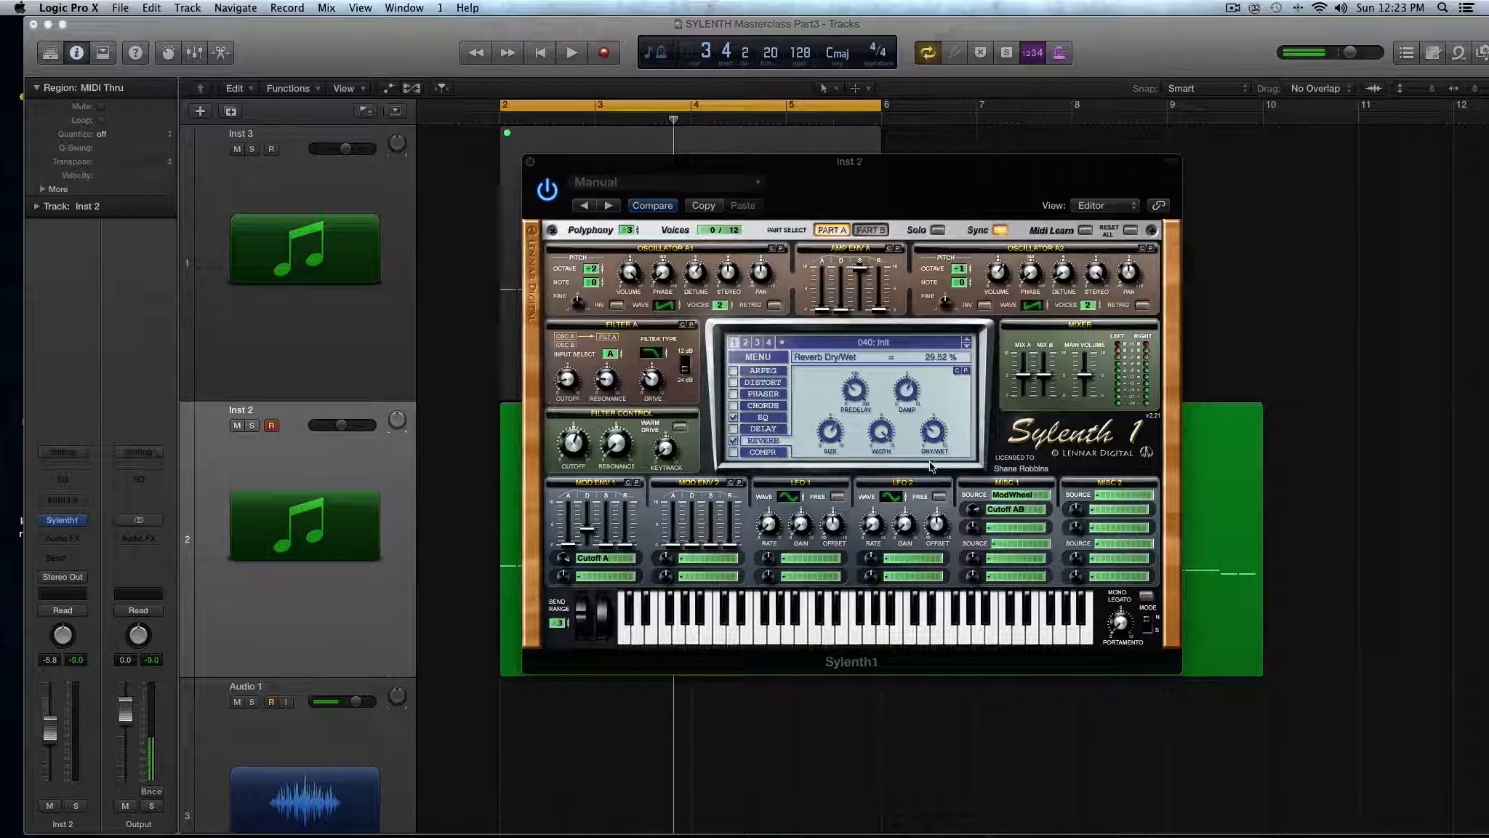
key(space)
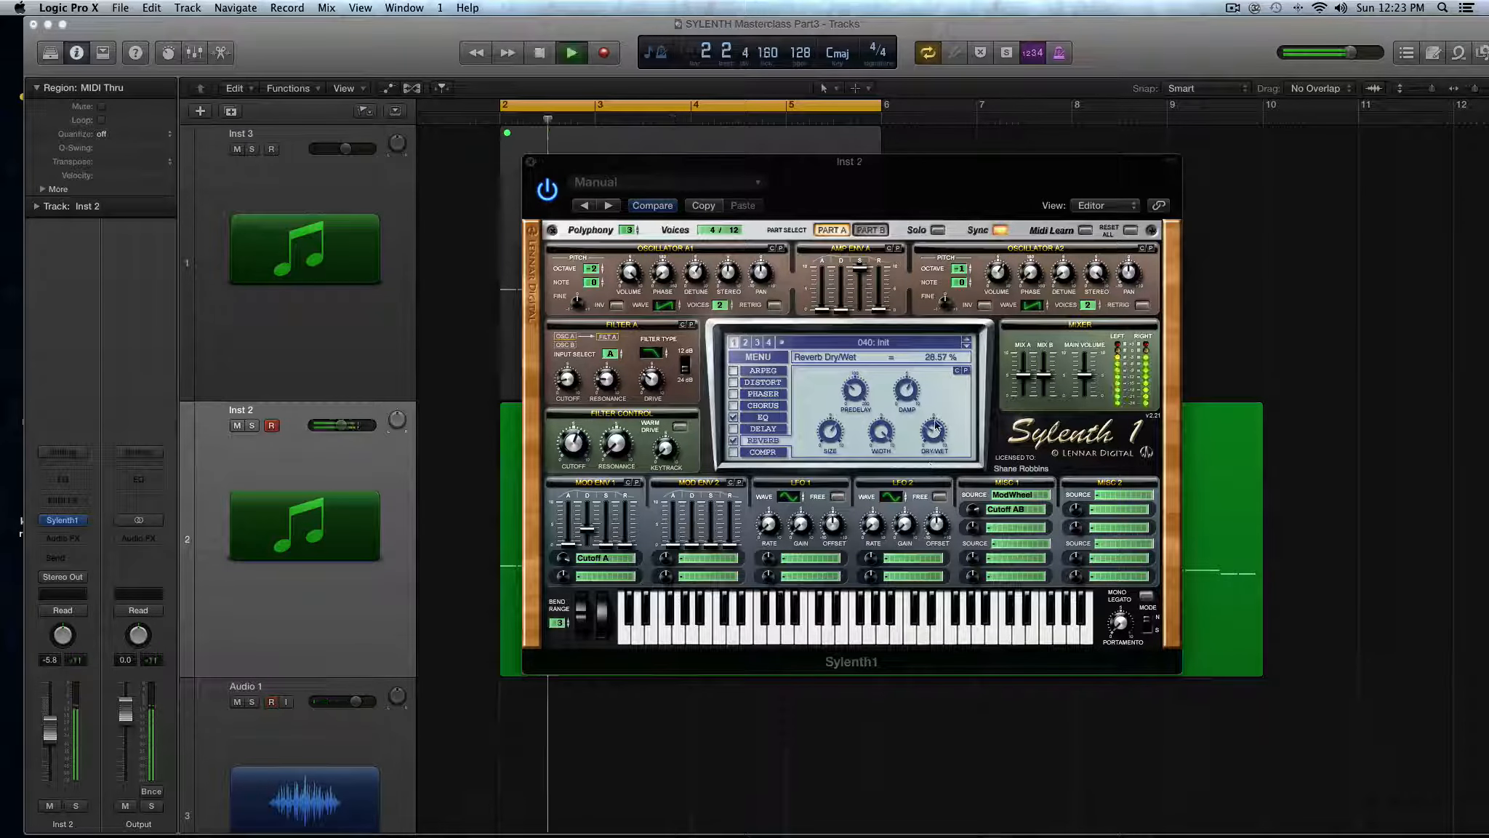
drag(936, 435, 937, 435)
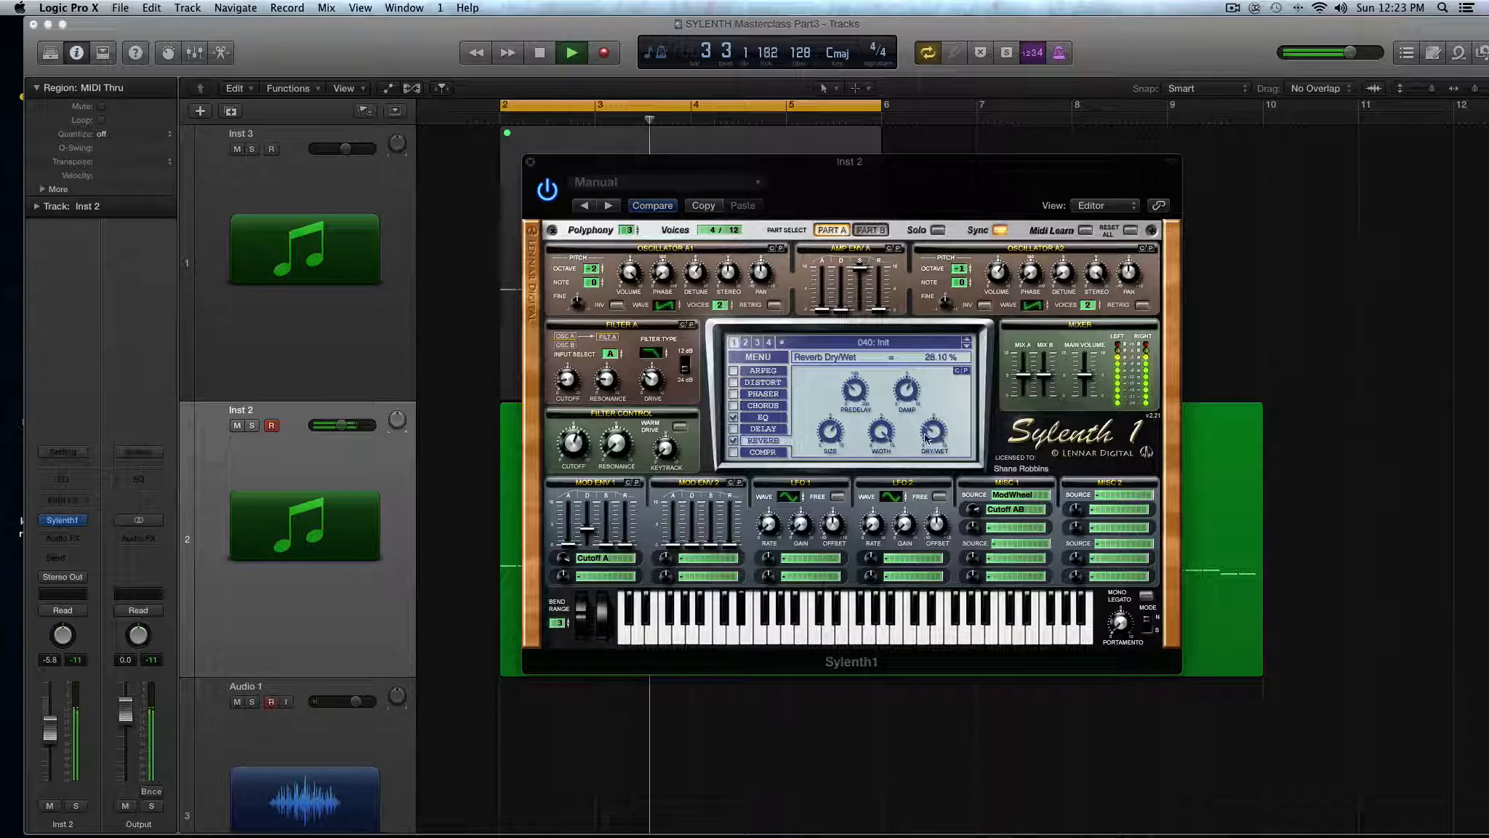
click(529, 163)
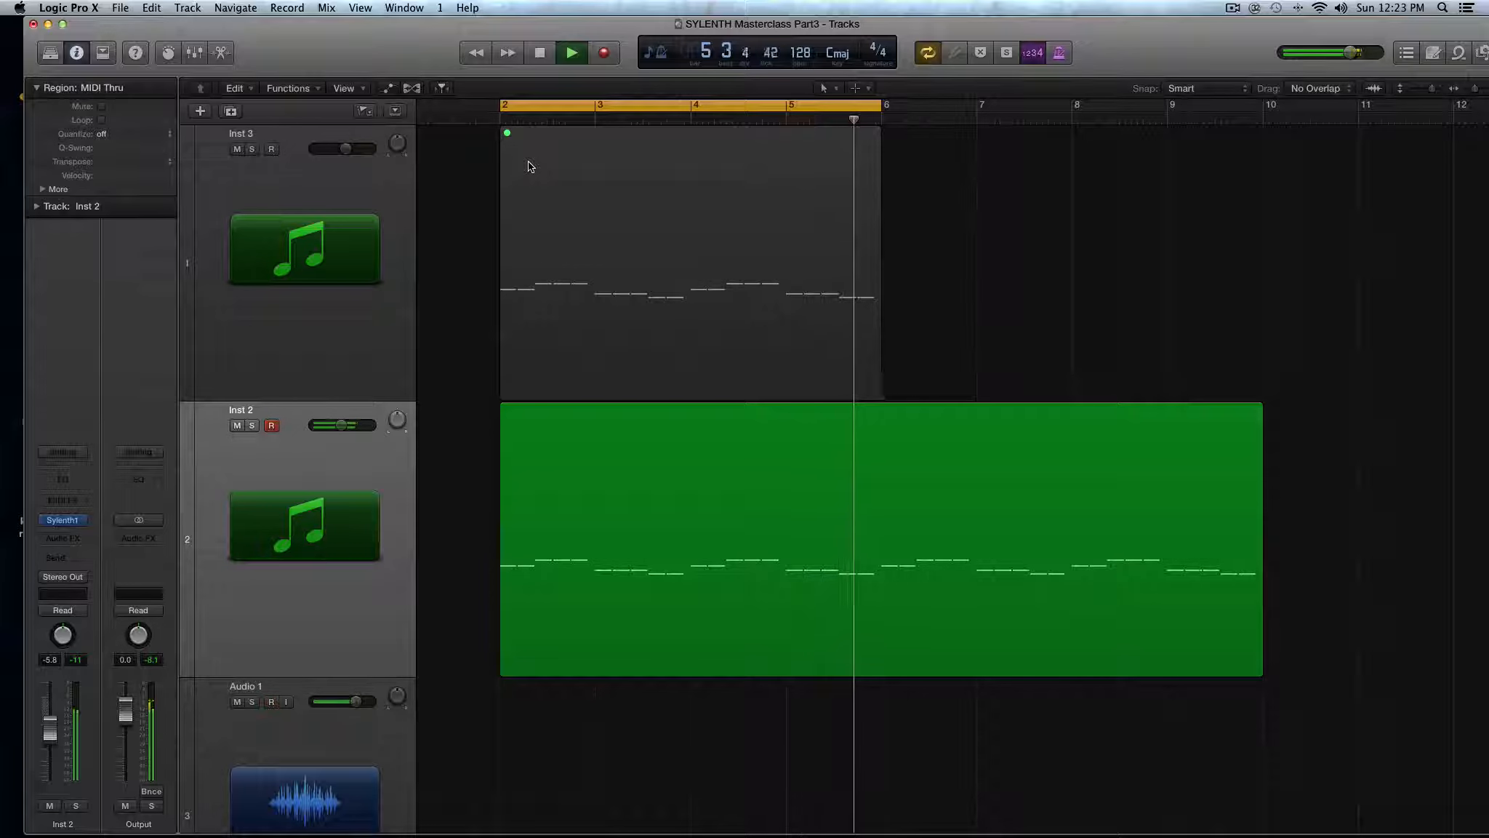
key(space)
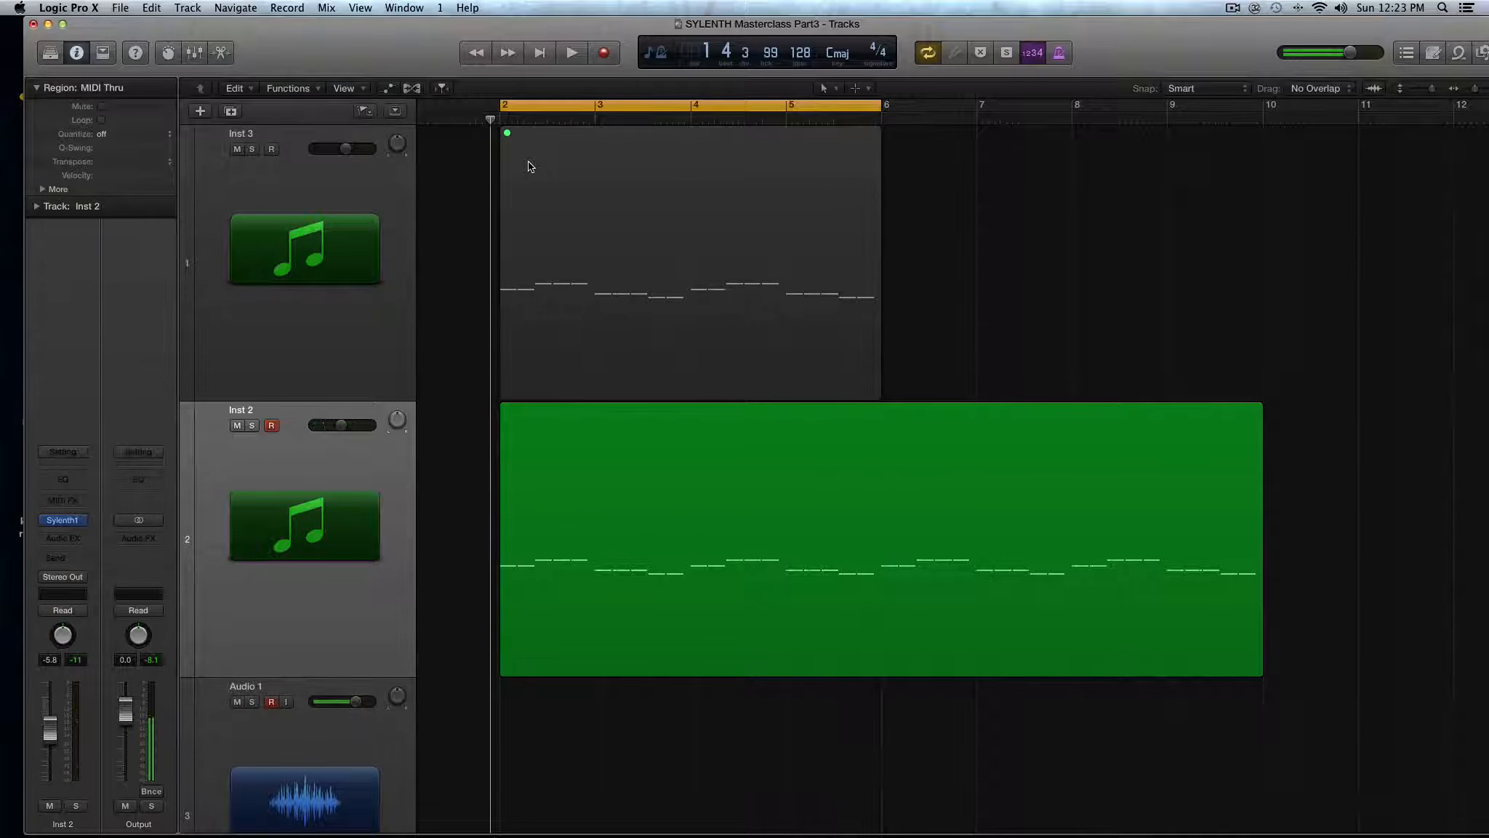